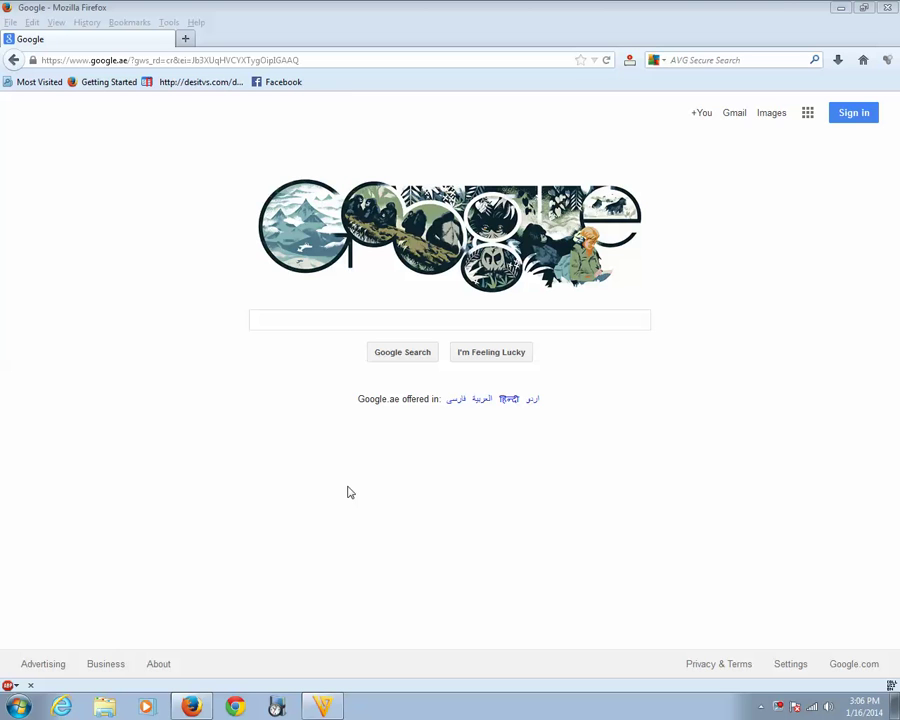
# - Run a Google search for 'apple id'
pyautogui.click(302, 321)
pyautogui.write('a')
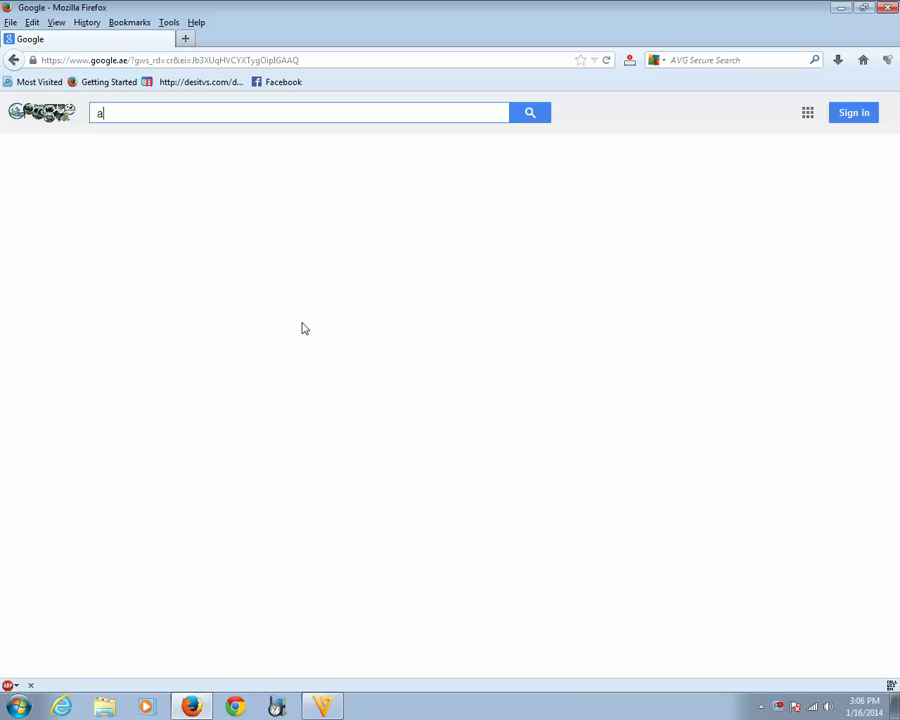
pyautogui.write('pple id')
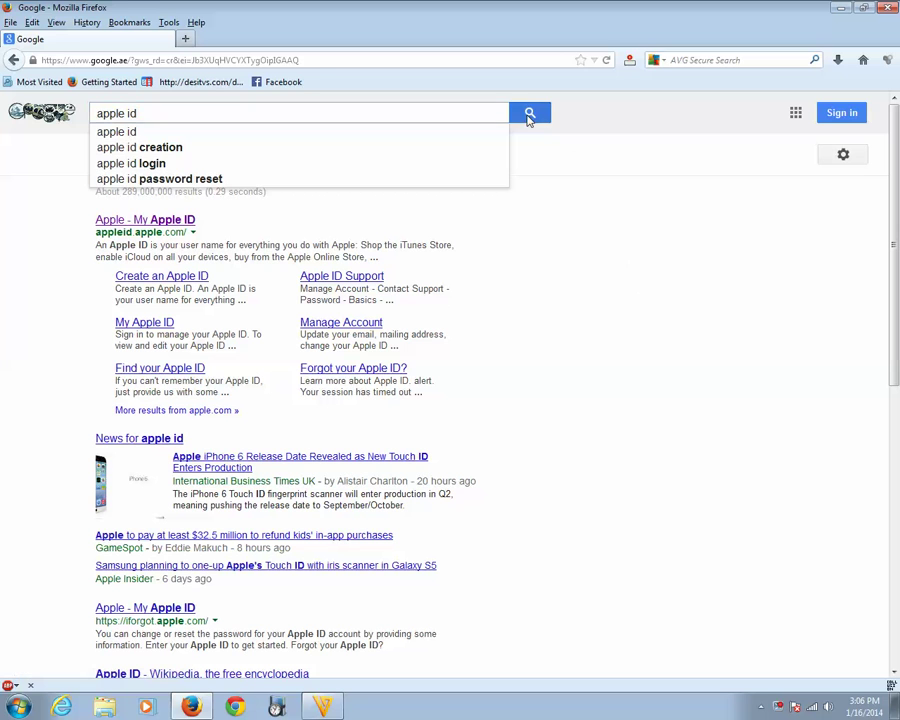
pyautogui.click(530, 113)
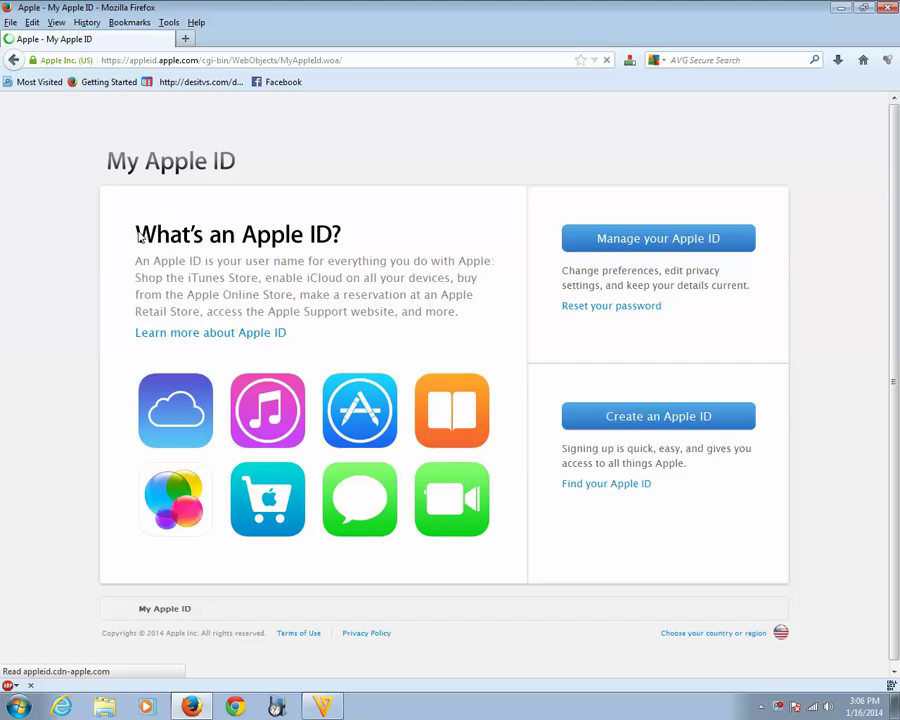
# - Start creating a new Apple ID from the My Apple ID page
pyautogui.scroll(-1, 730, 470)
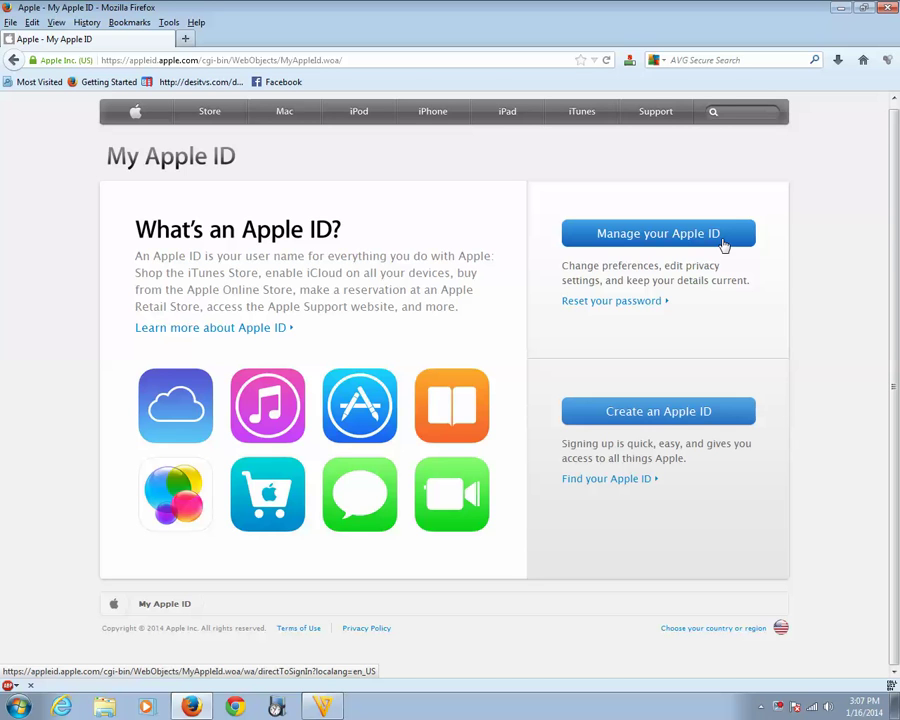
pyautogui.click(650, 425)
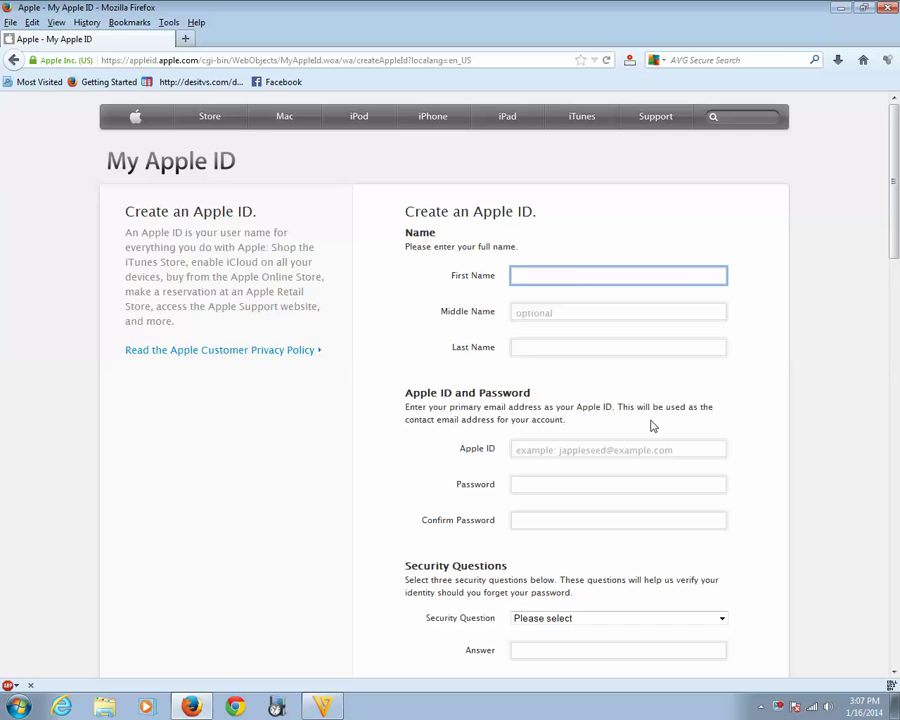
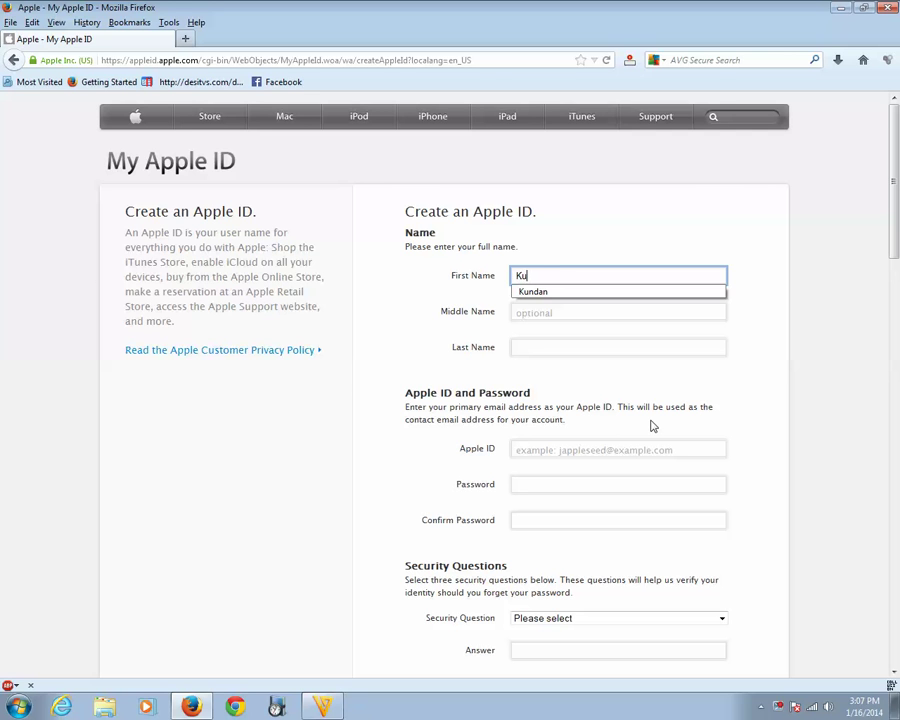
# - Enter the first, middle and last name, then the Gmail address as the Apple ID
pyautogui.press('Tab')
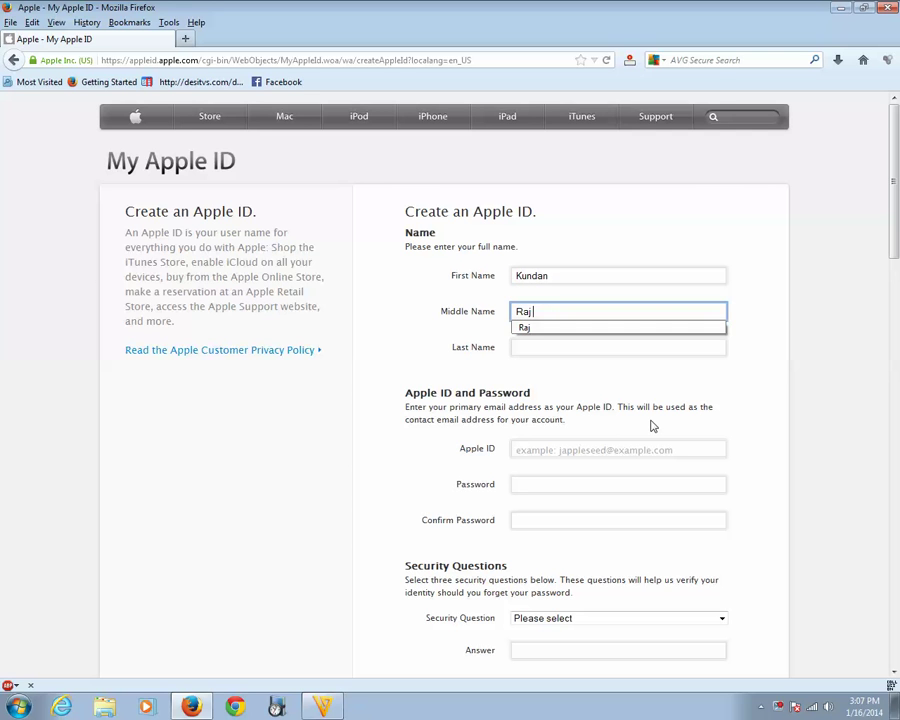
pyautogui.press('Tab')
pyautogui.press('Tab')
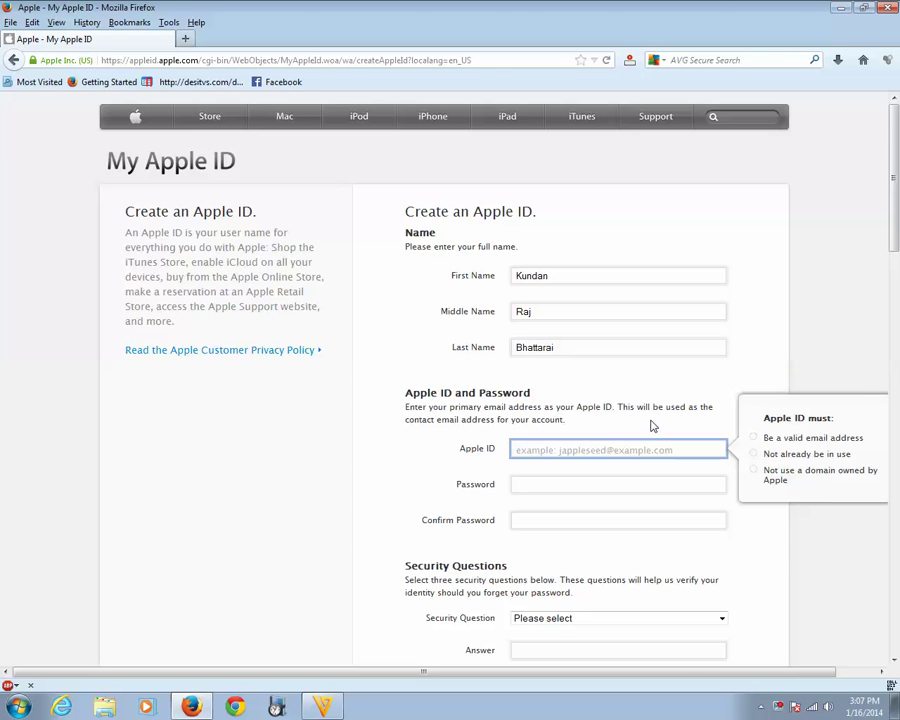
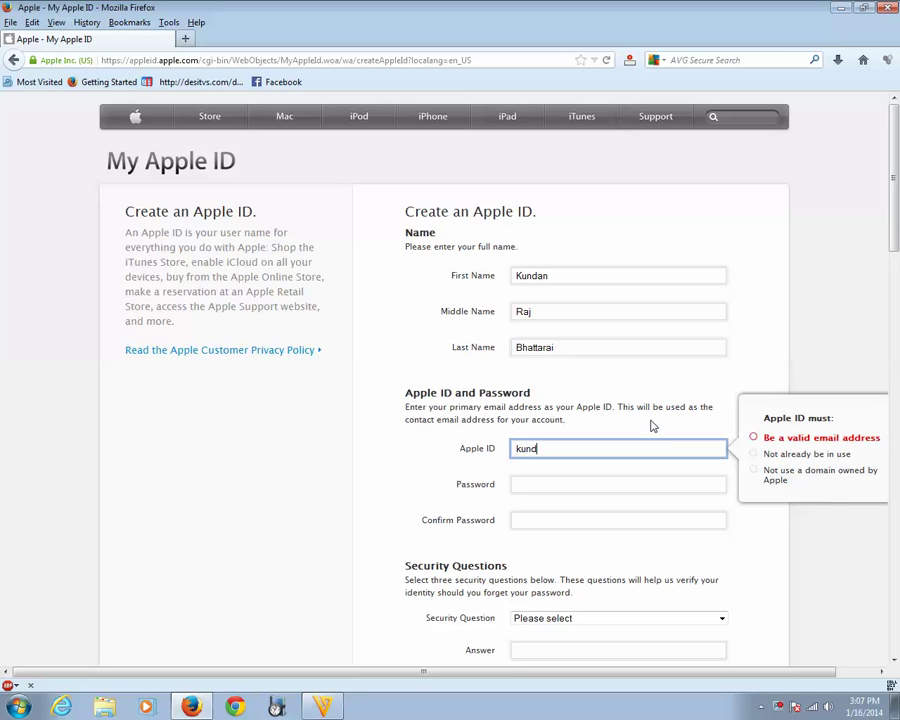
# - Enter the account password and confirm it
pyautogui.press('Tab')
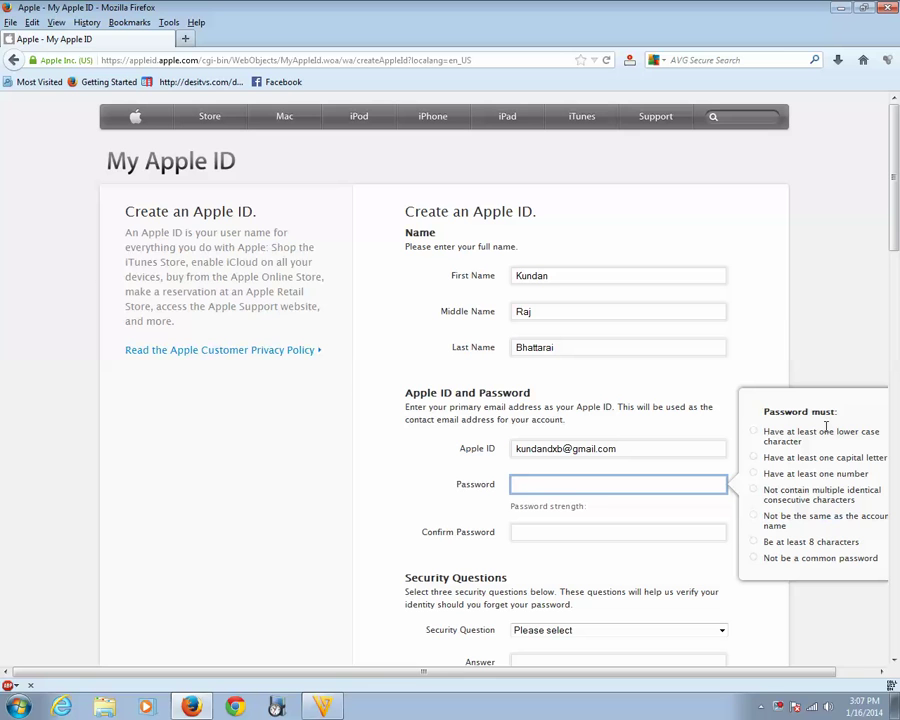
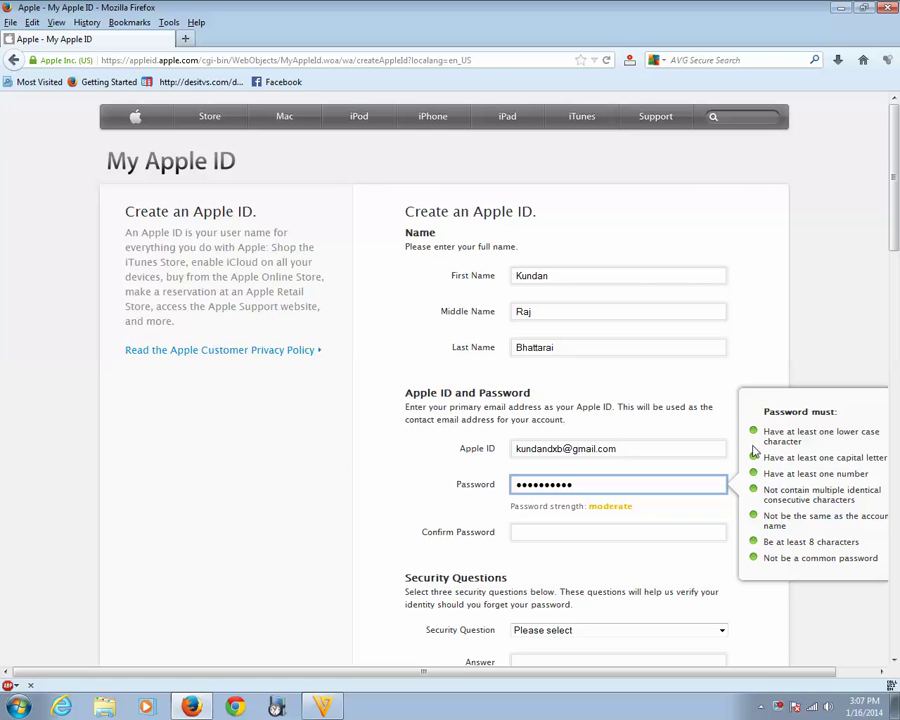
pyautogui.click(568, 530)
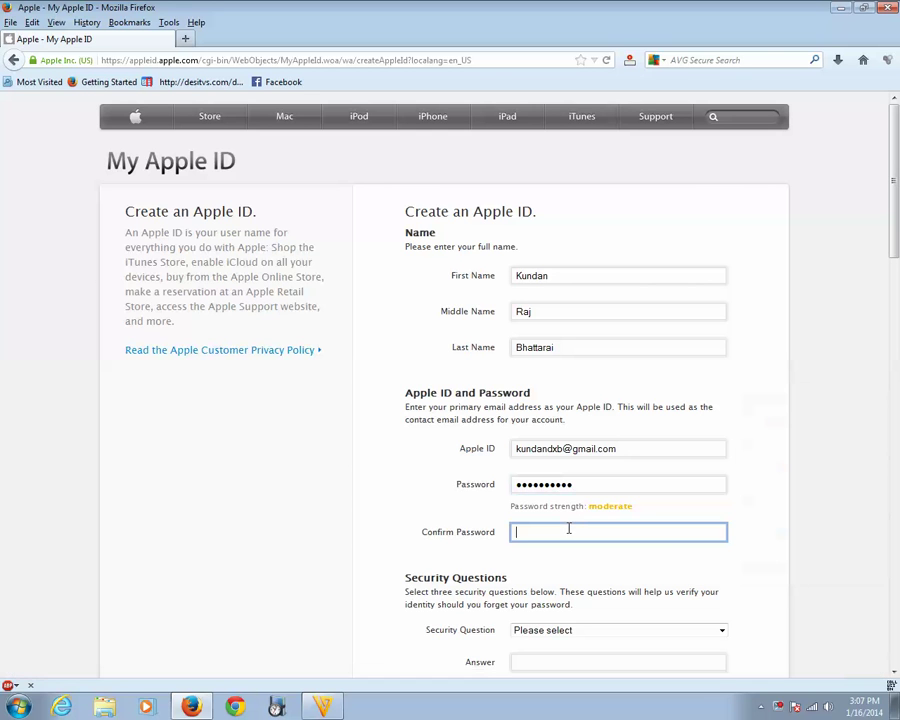
pyautogui.write('••••••••••')
pyautogui.scroll(-5, 675, 518)
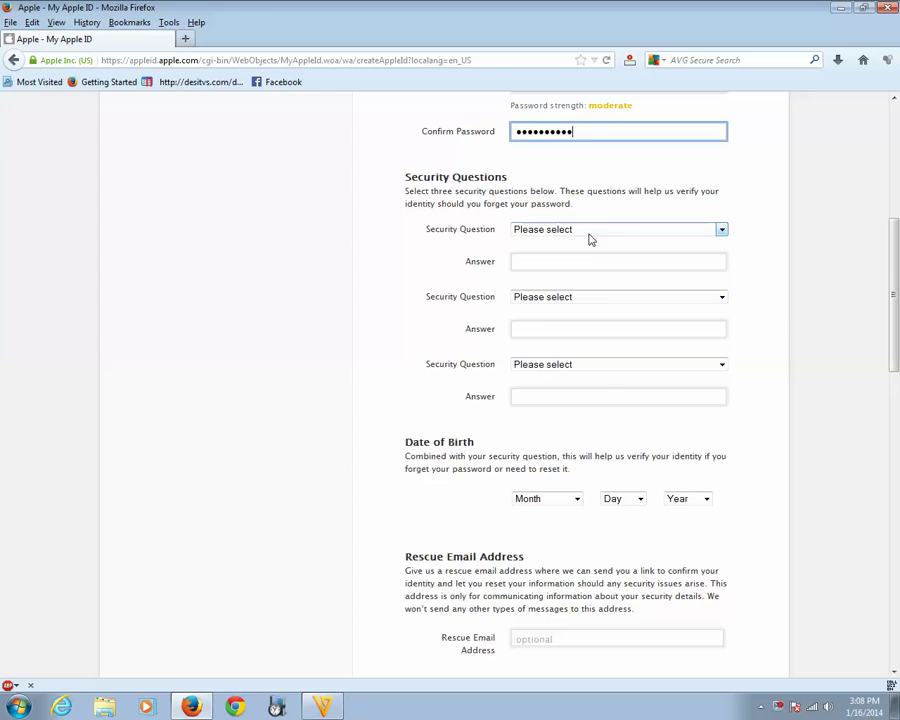
# - Choose the best-friend and dream-job security questions and answer each
pyautogui.click(590, 232)
pyautogui.click(577, 256)
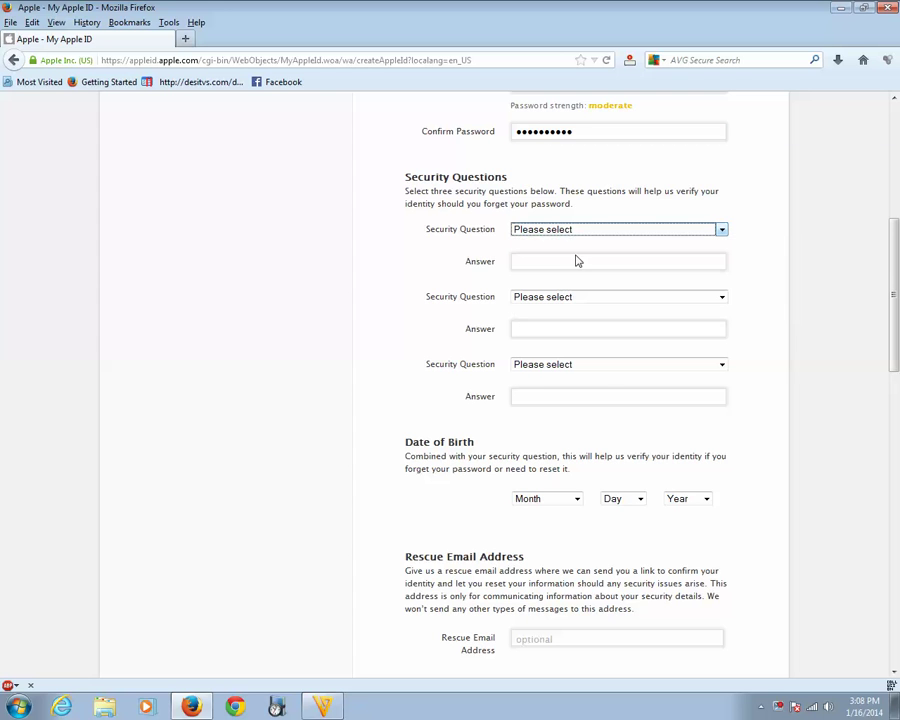
pyautogui.click(553, 263)
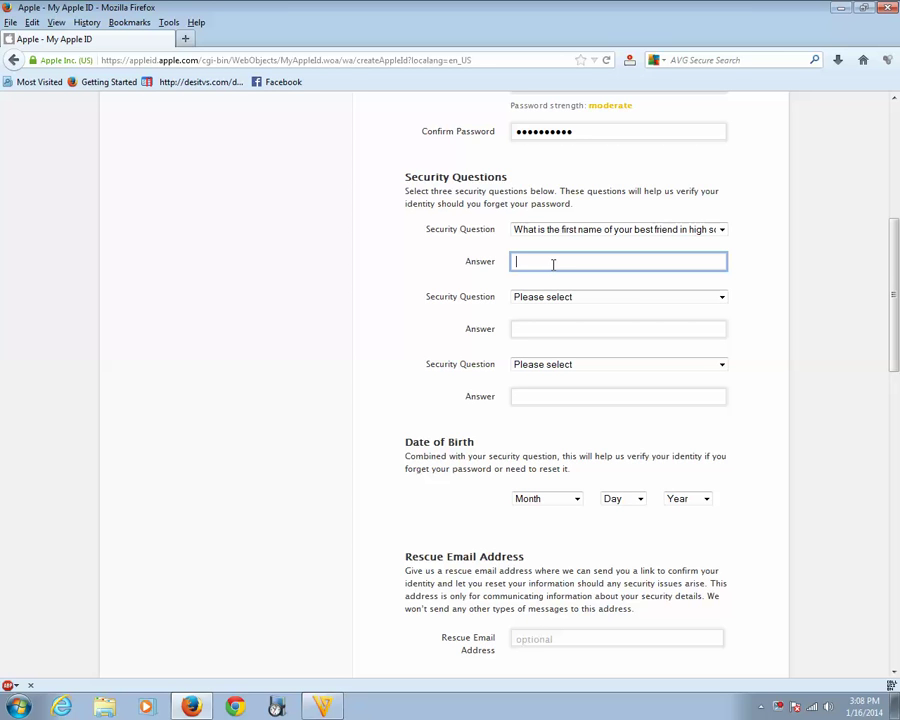
pyautogui.click(676, 297)
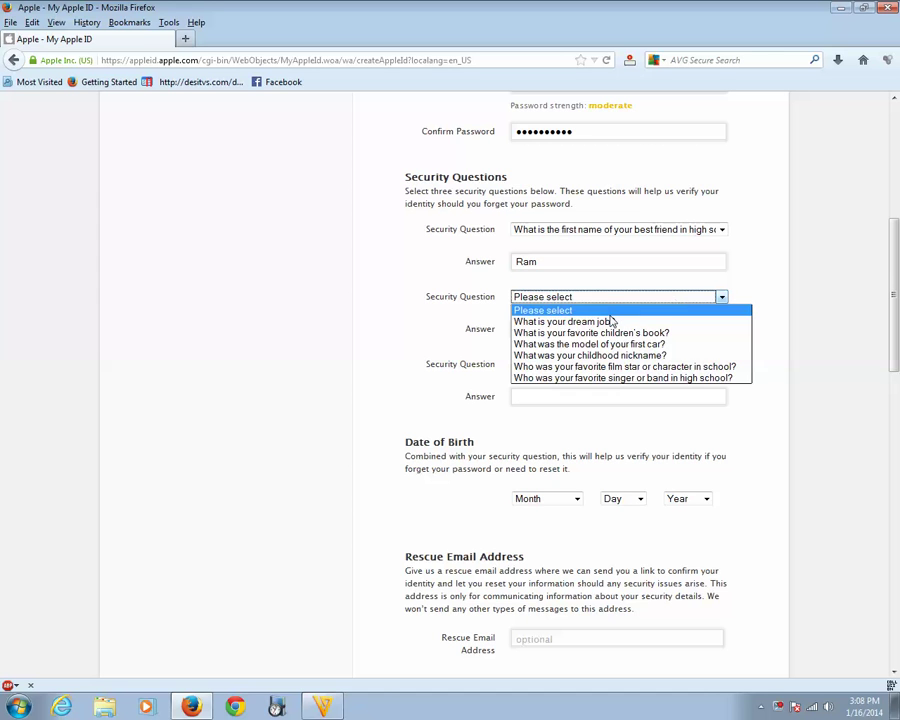
pyautogui.click(590, 321)
pyautogui.click(591, 330)
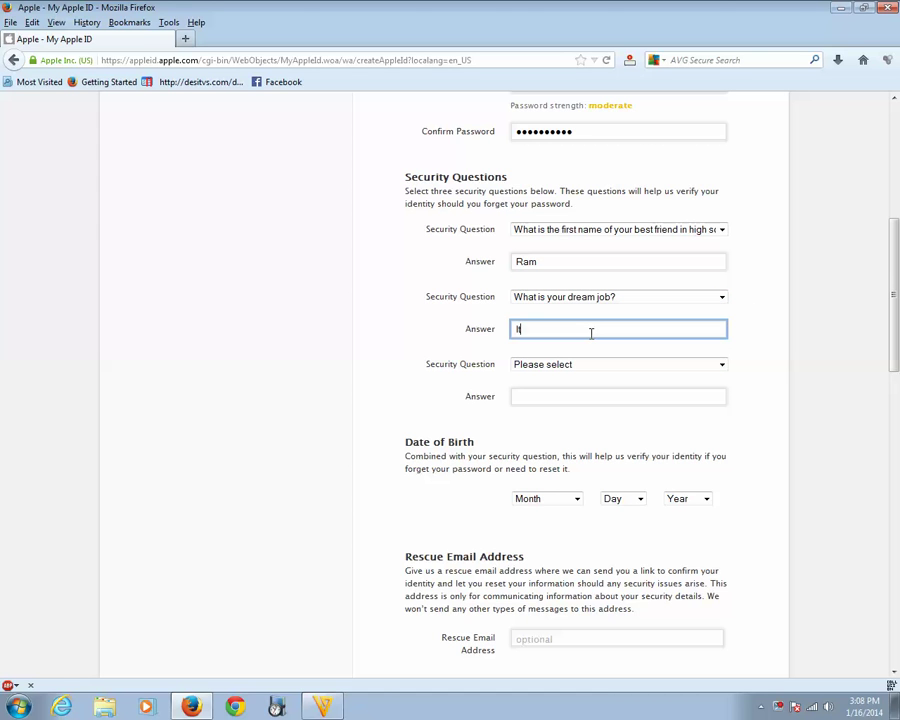
# - Choose the street-where-you-grew-up question as the third and answer it
pyautogui.press('Tab')
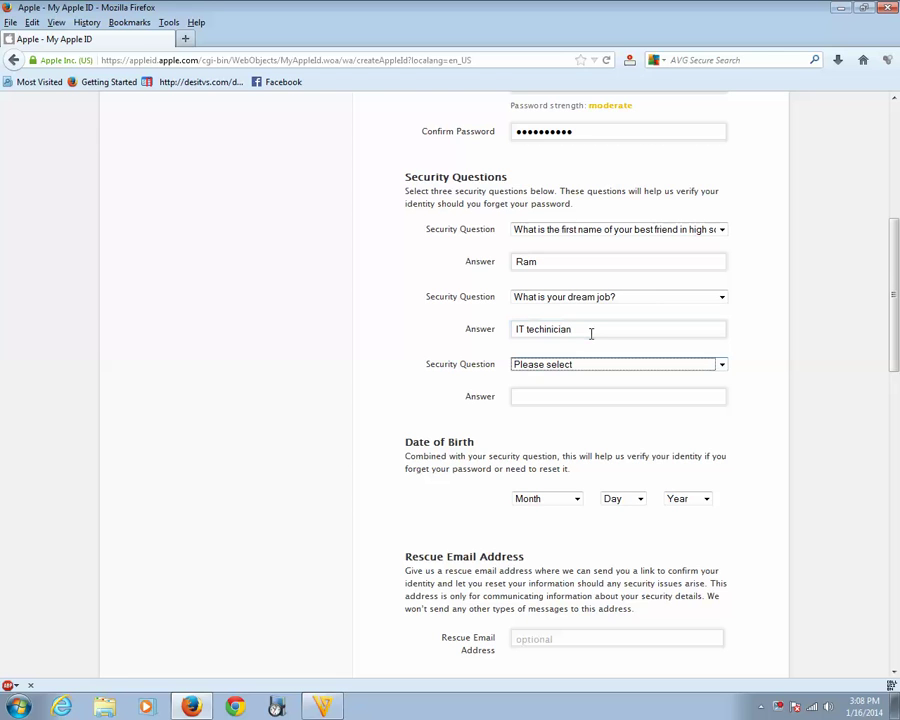
pyautogui.click(578, 364)
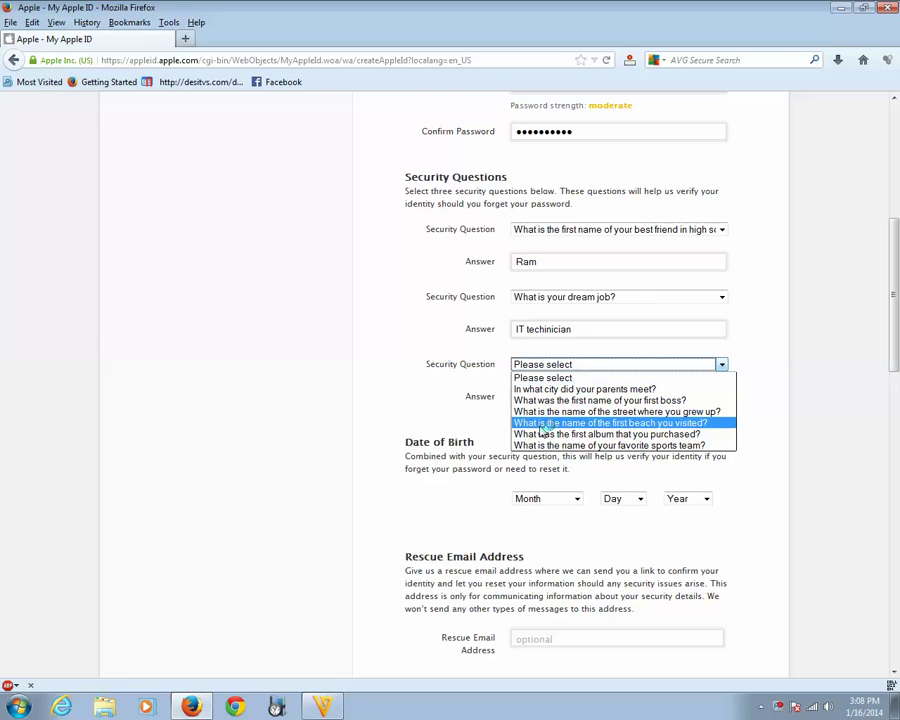
pyautogui.click(561, 411)
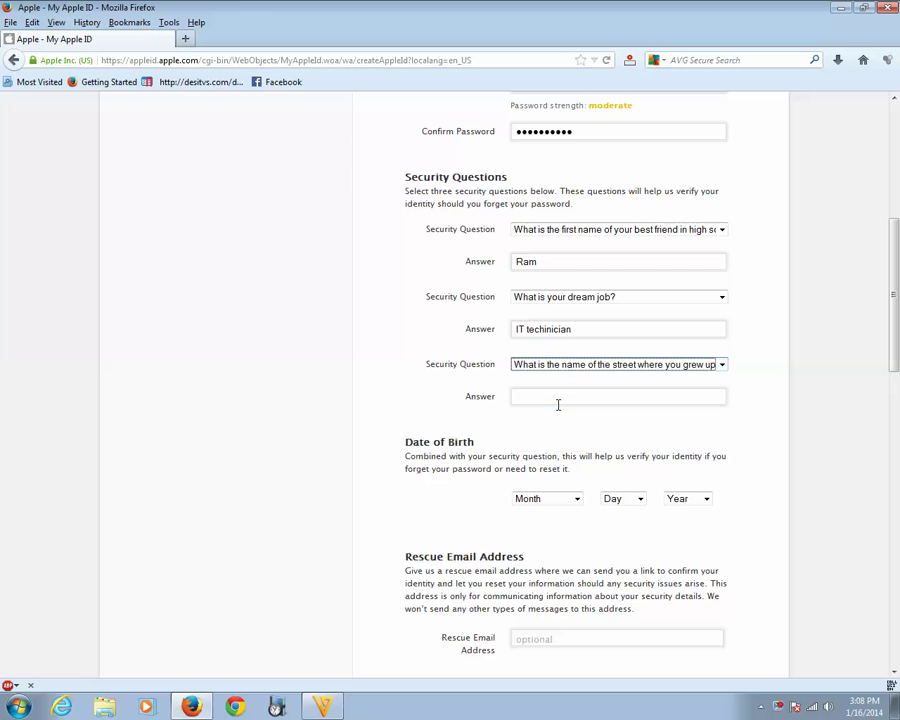
pyautogui.click(558, 403)
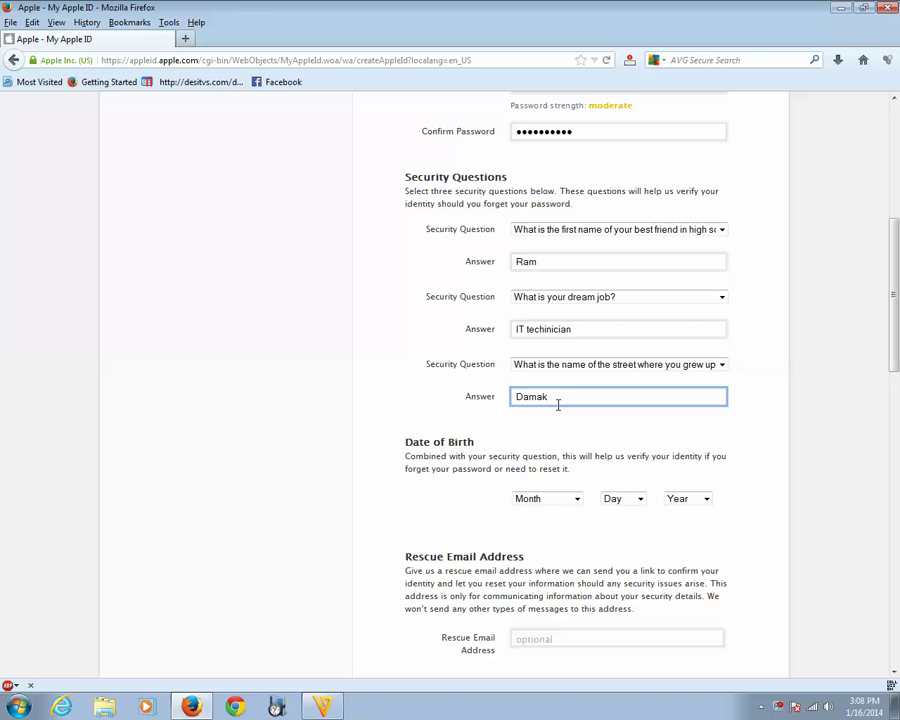
pyautogui.scroll(-3, 600, 400)
pyautogui.click(543, 339)
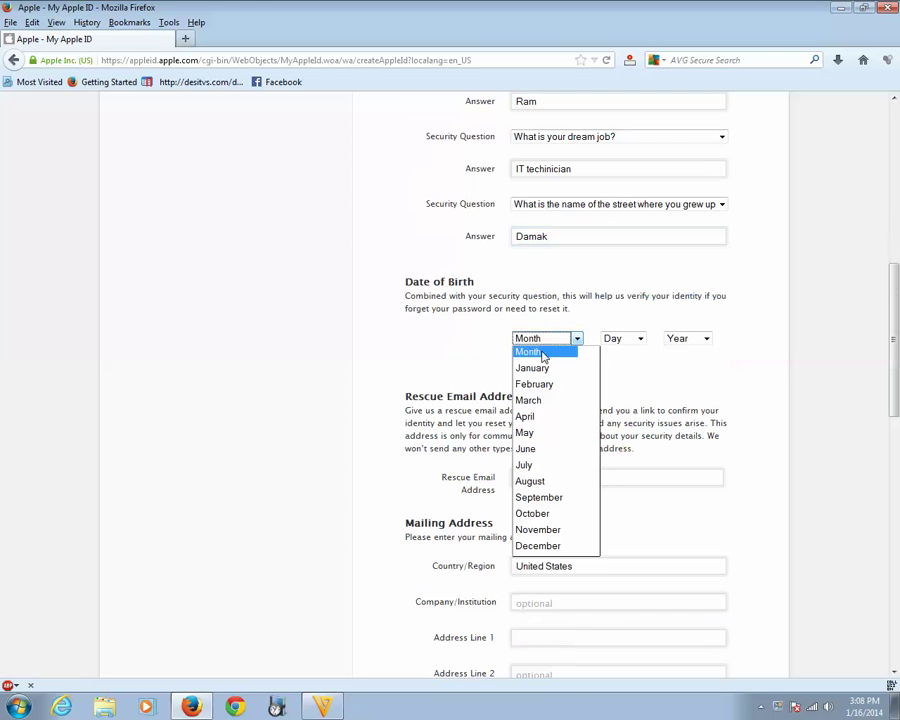
pyautogui.click(524, 465)
pyautogui.click(614, 338)
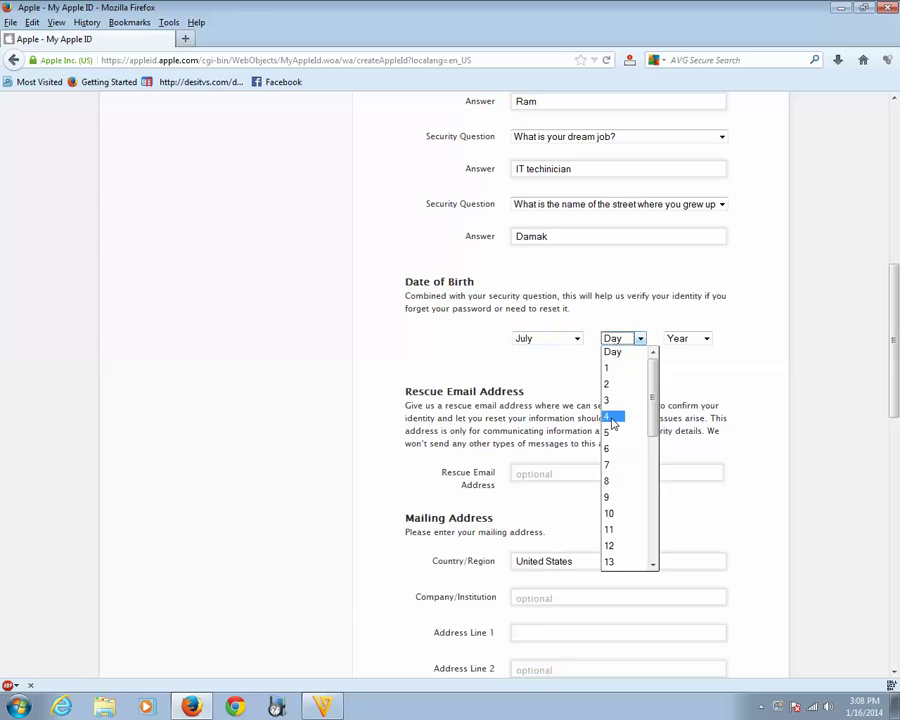
pyautogui.click(607, 497)
pyautogui.click(689, 341)
pyautogui.moveTo(716, 372); pyautogui.dragTo(718, 415)
pyautogui.click(689, 490)
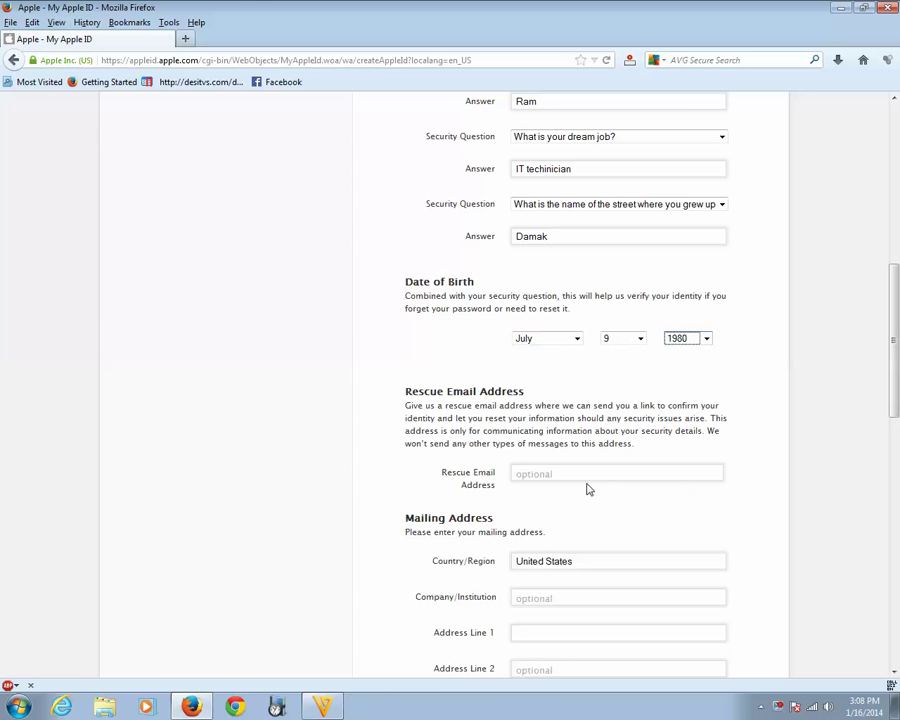
# - Enter a Yahoo address as the rescue e-mail
pyautogui.click(625, 480)
pyautogui.scroll(-3, 725, 476)
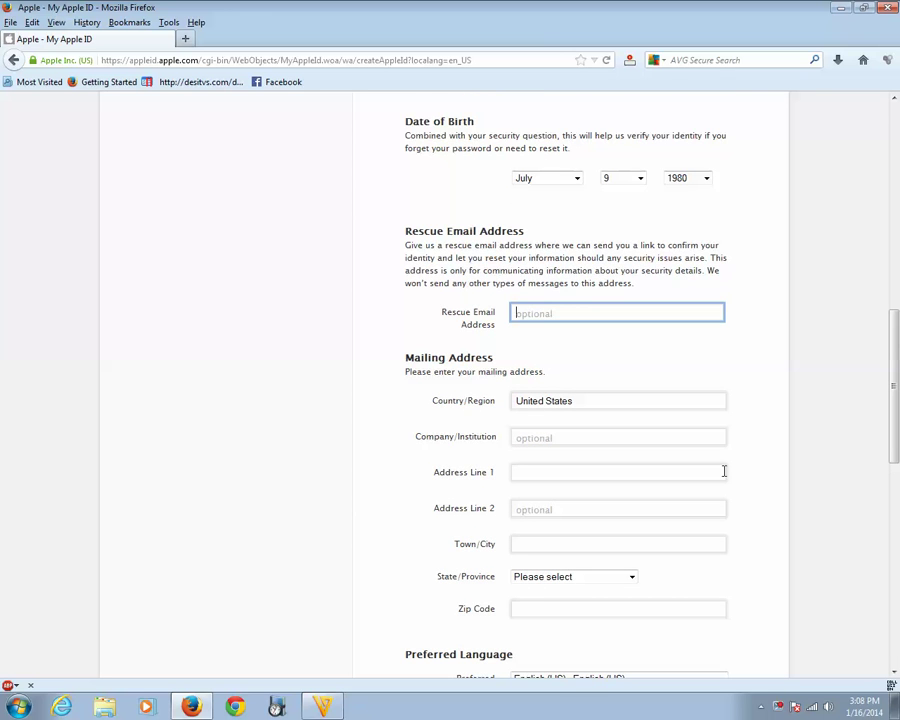
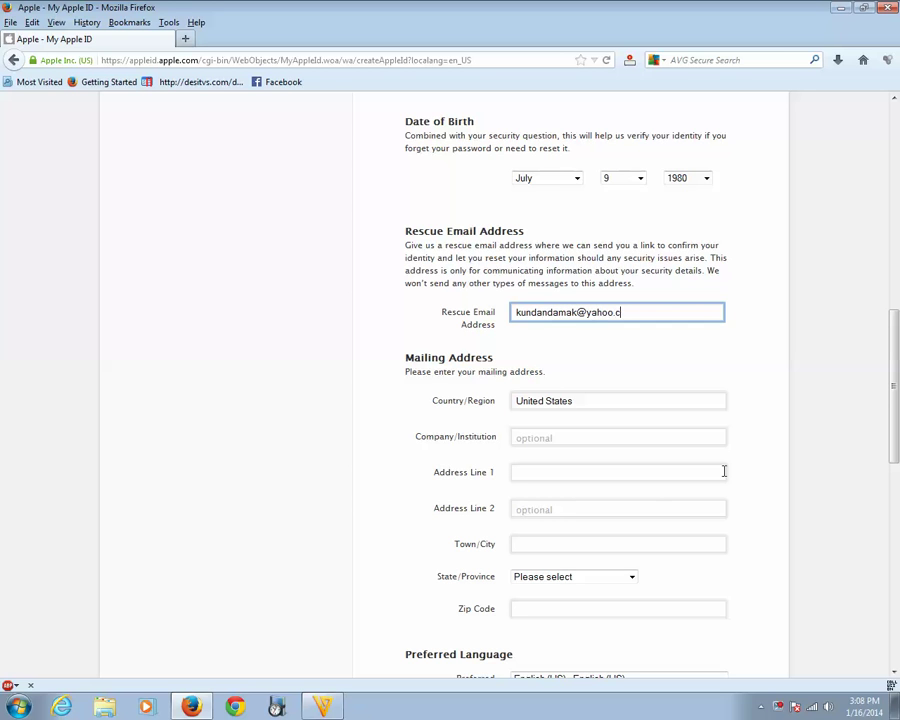
# - Set the country/region to United Arab Emirates
pyautogui.press('Tab')
pyautogui.write('un')
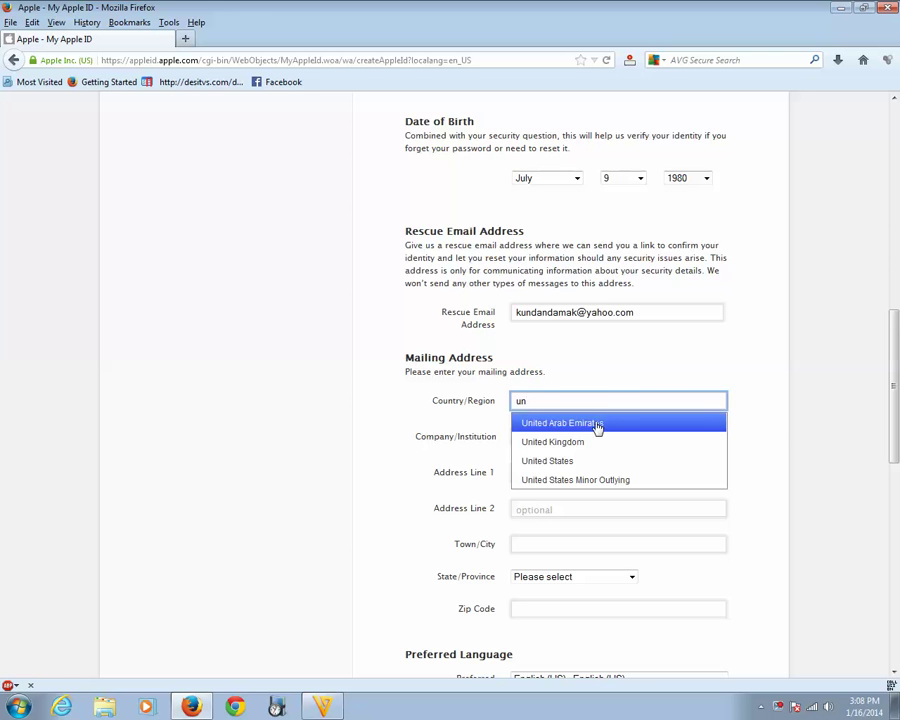
pyautogui.click(597, 424)
pyautogui.scroll(-4, 617, 340)
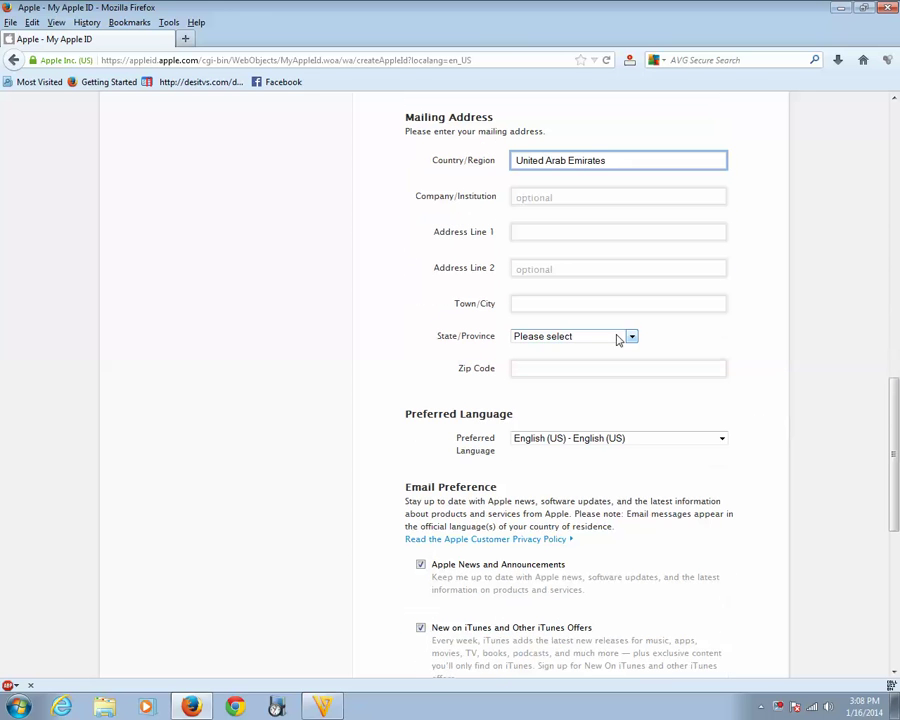
# - Fill in the first address line
pyautogui.click(529, 231)
pyautogui.write('D')
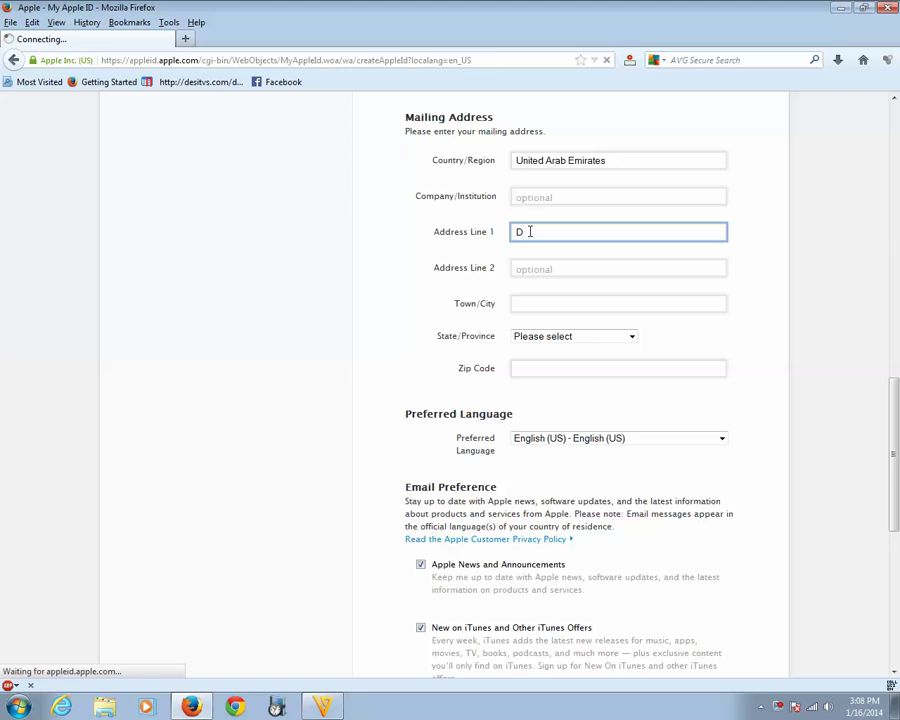
pyautogui.scroll(-7, 668, 342)
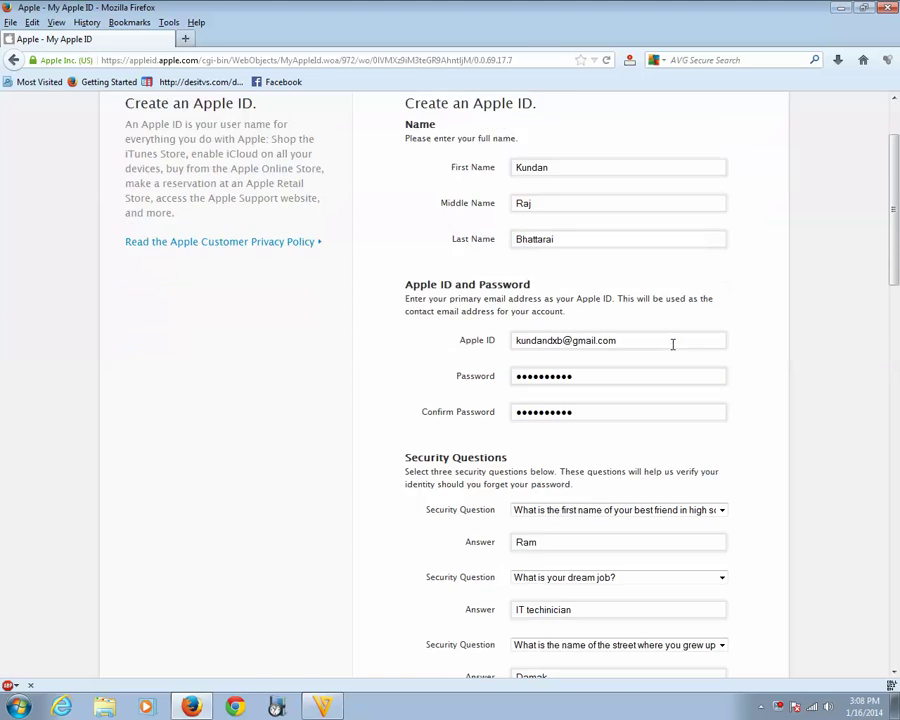
pyautogui.scroll(-3, 537, 543)
pyautogui.click(547, 426)
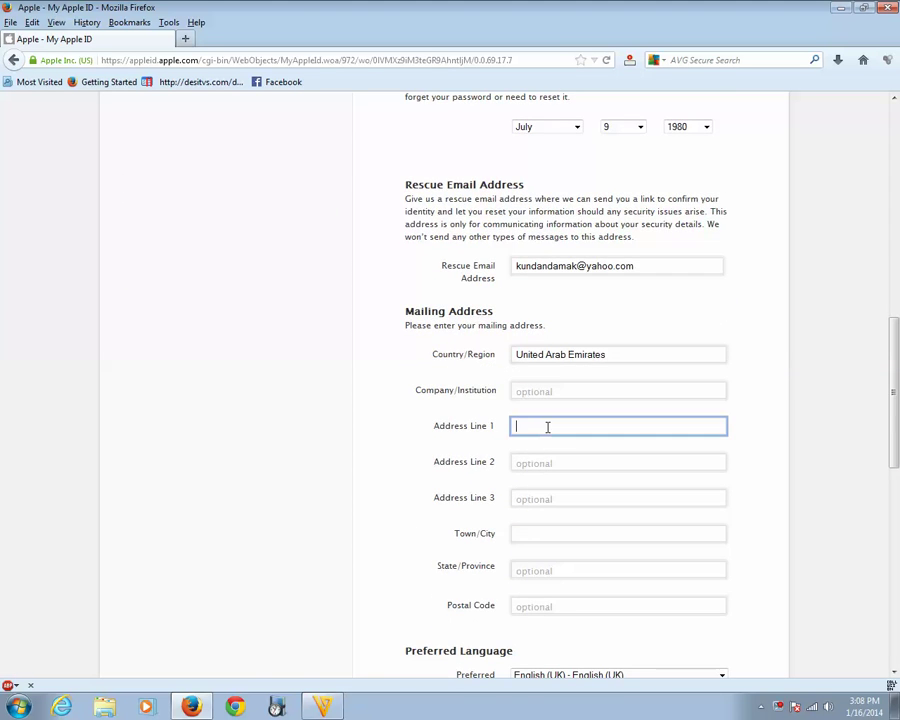
pyautogui.write('Dubai')
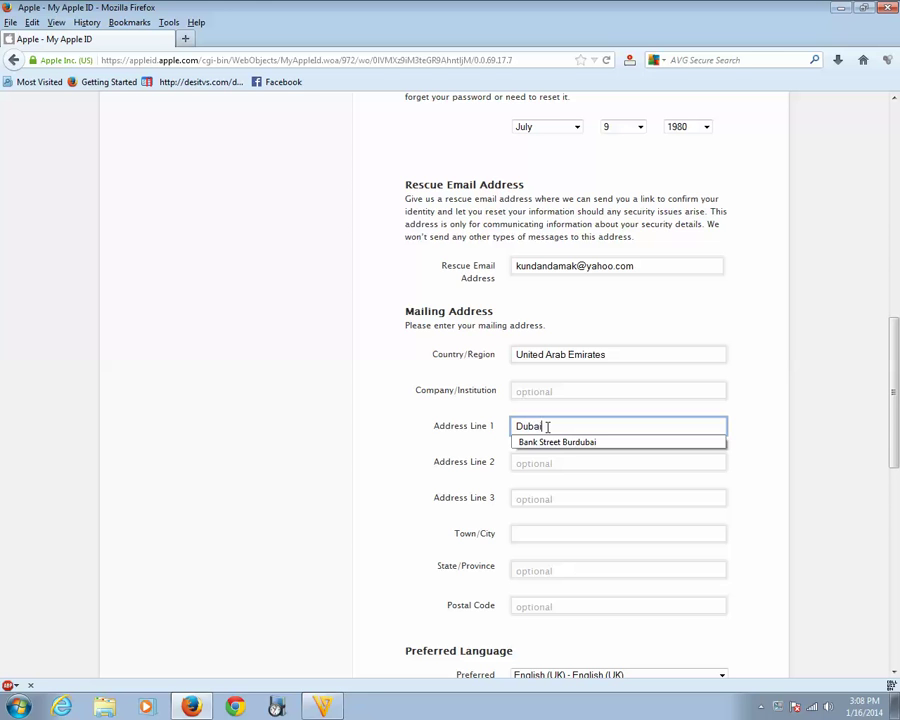
pyautogui.press('Tab')
pyautogui.scroll(-3, 558, 418)
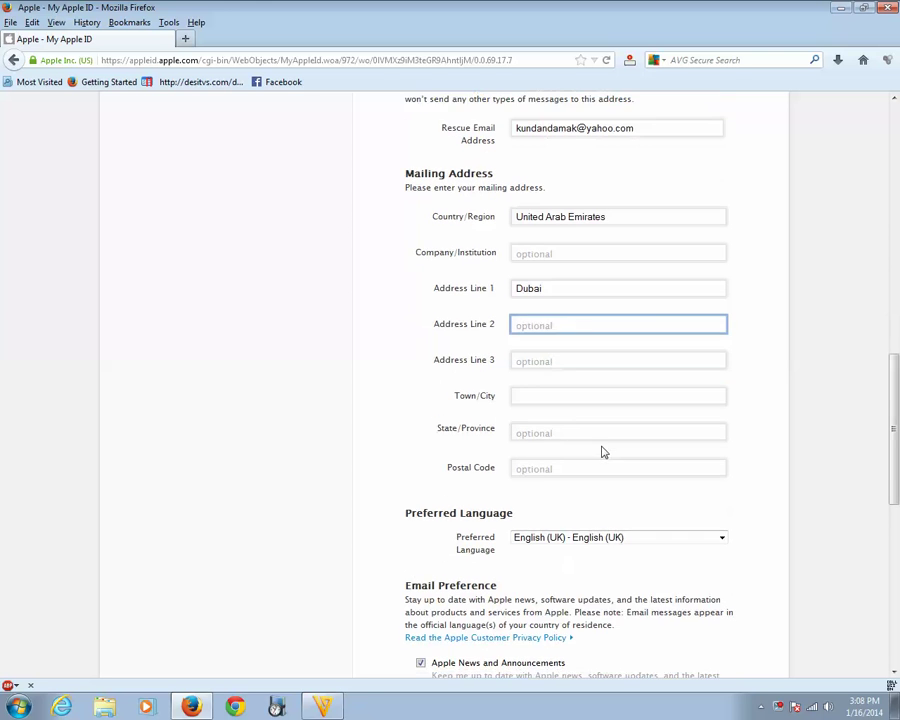
# - Fill in the town/city, state/province and postal code
pyautogui.click(539, 372)
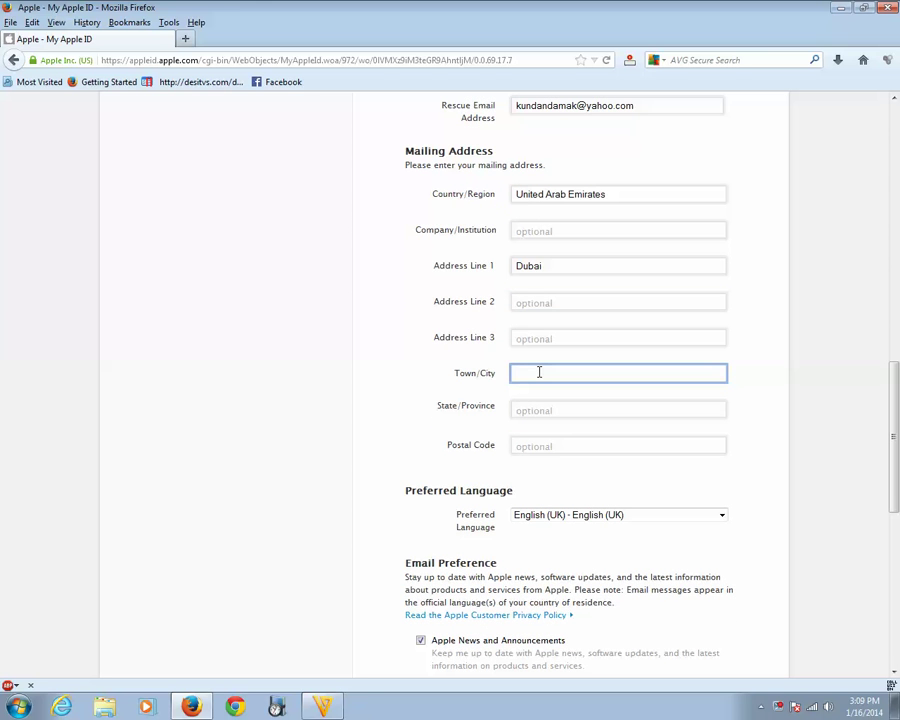
pyautogui.write('Burdubai')
pyautogui.press('Tab')
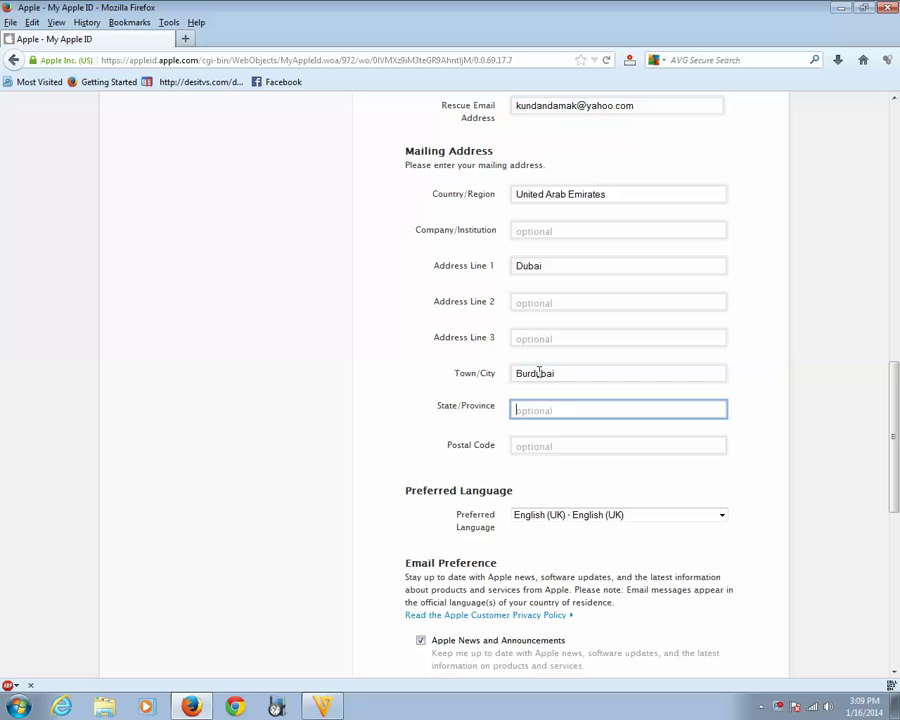
pyautogui.write('Dubai')
pyautogui.click(548, 445)
pyautogui.write('00971')
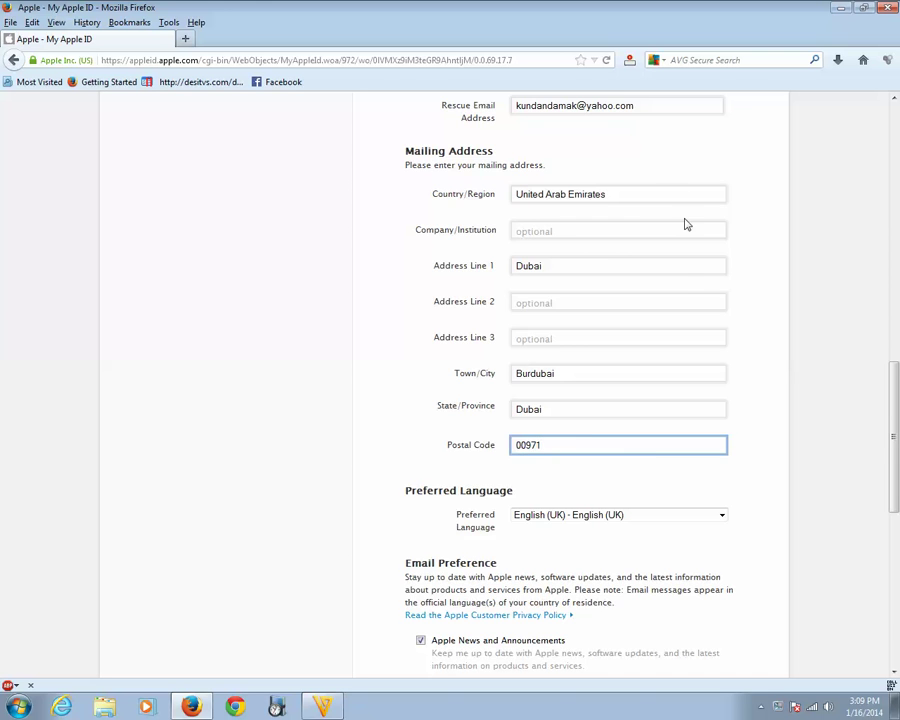
pyautogui.scroll(-5, 675, 220)
# - Opt out of the Apple News and Announcements e-mails
pyautogui.scroll(1, 680, 203)
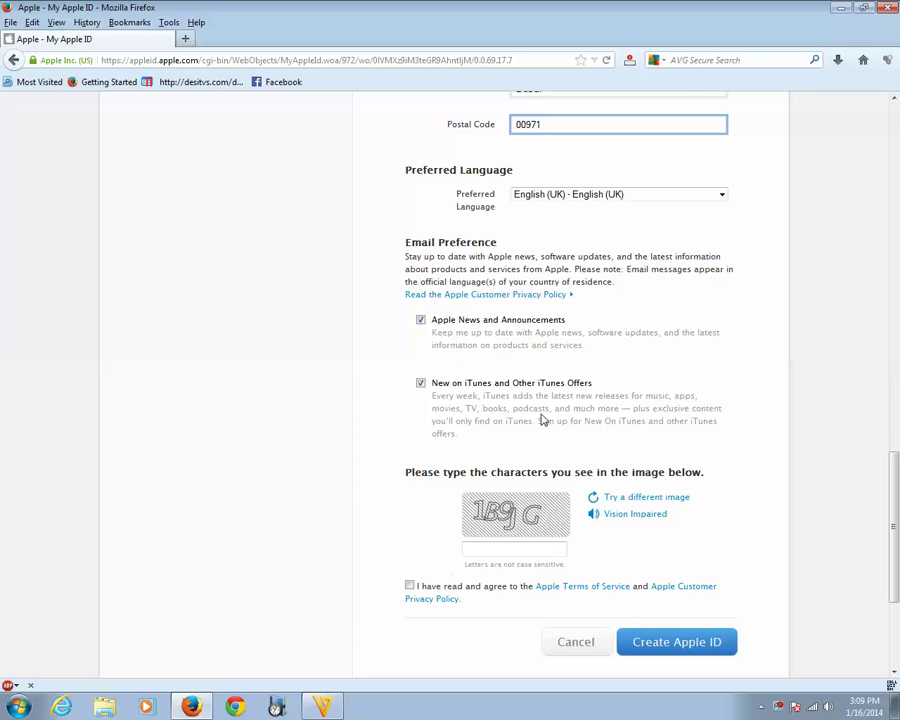
pyautogui.click(420, 320)
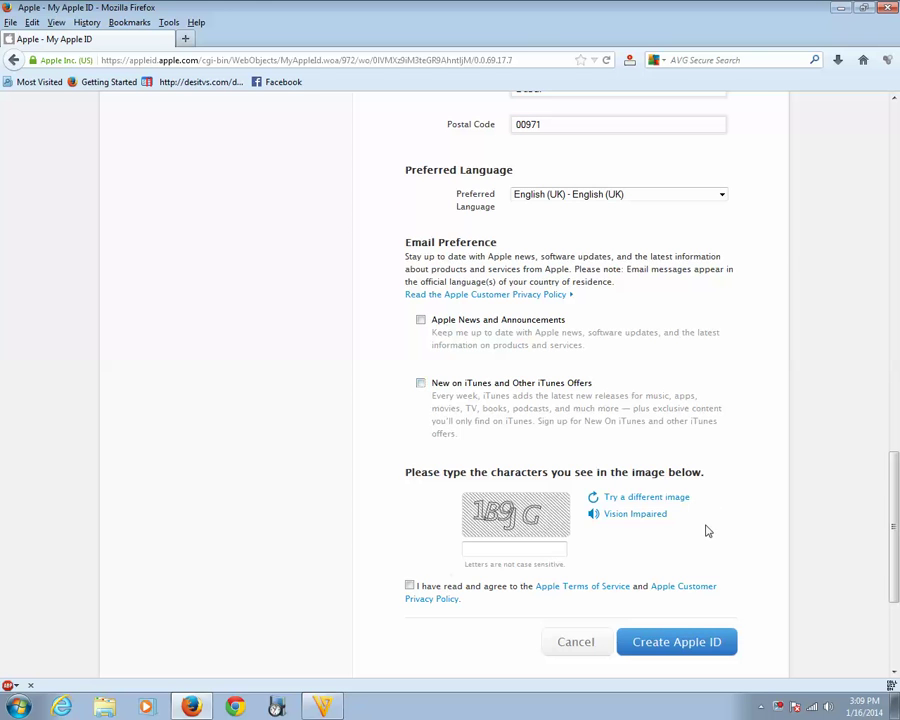
pyautogui.scroll(-3, 620, 510)
# - Enter the image characters, agree to the terms and submit the form
pyautogui.click(478, 394)
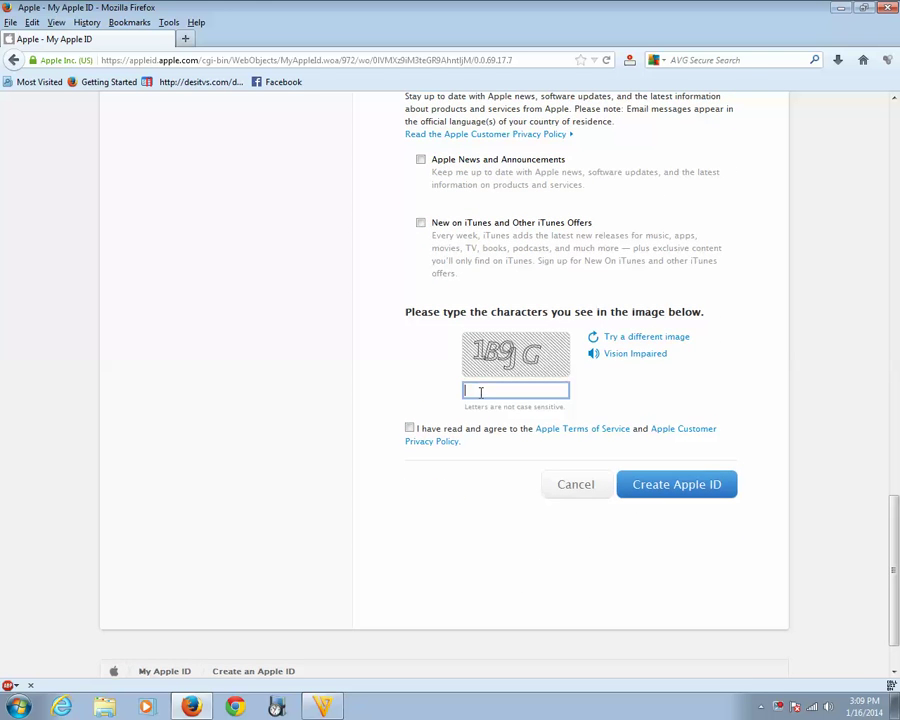
pyautogui.write('1B9JG')
pyautogui.click(410, 428)
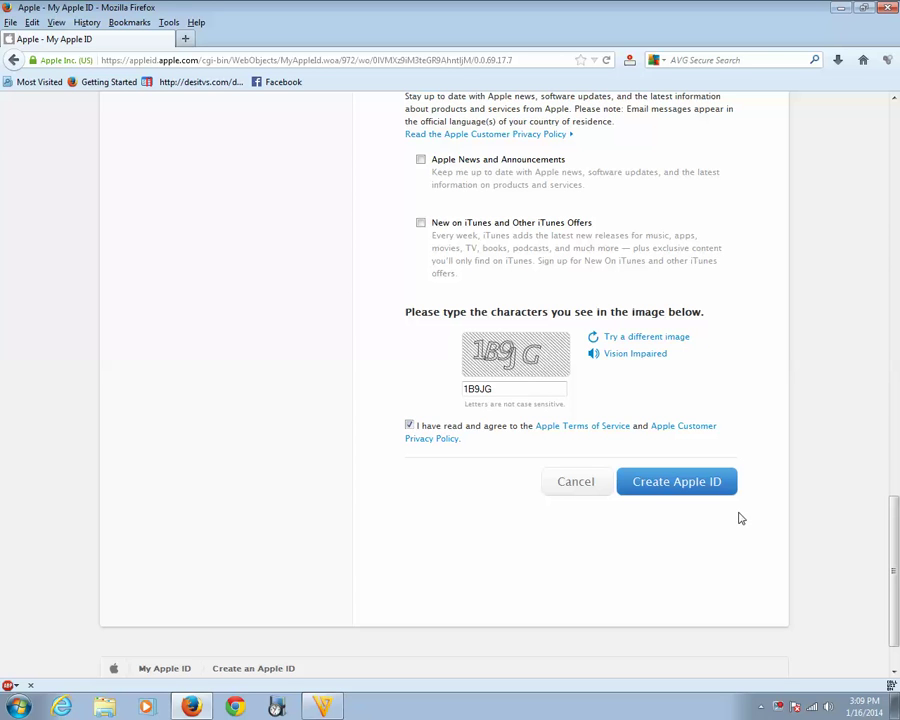
pyautogui.click(667, 489)
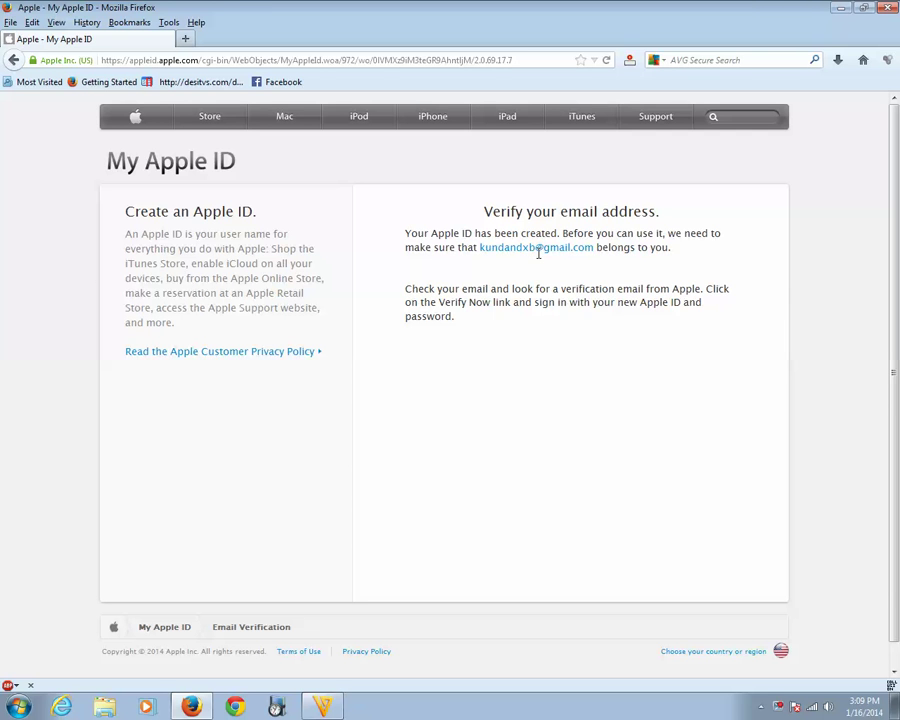
# - Open a new browser tab
pyautogui.click(185, 39)
# - Go to gmail.com and sign in with the Gmail account and its password
pyautogui.write('gmail.com/')
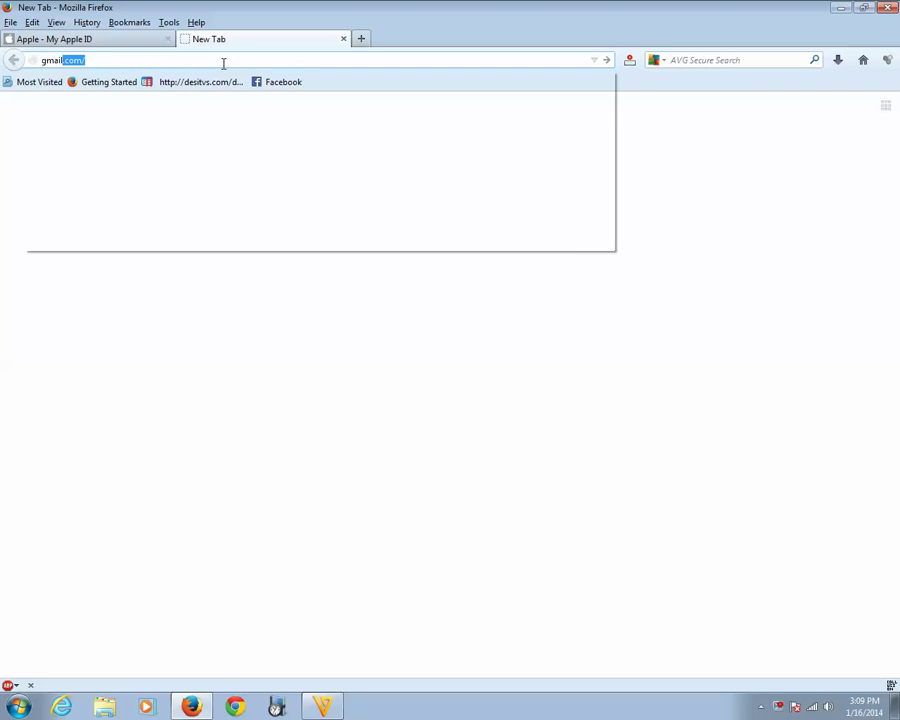
pyautogui.press('Return')
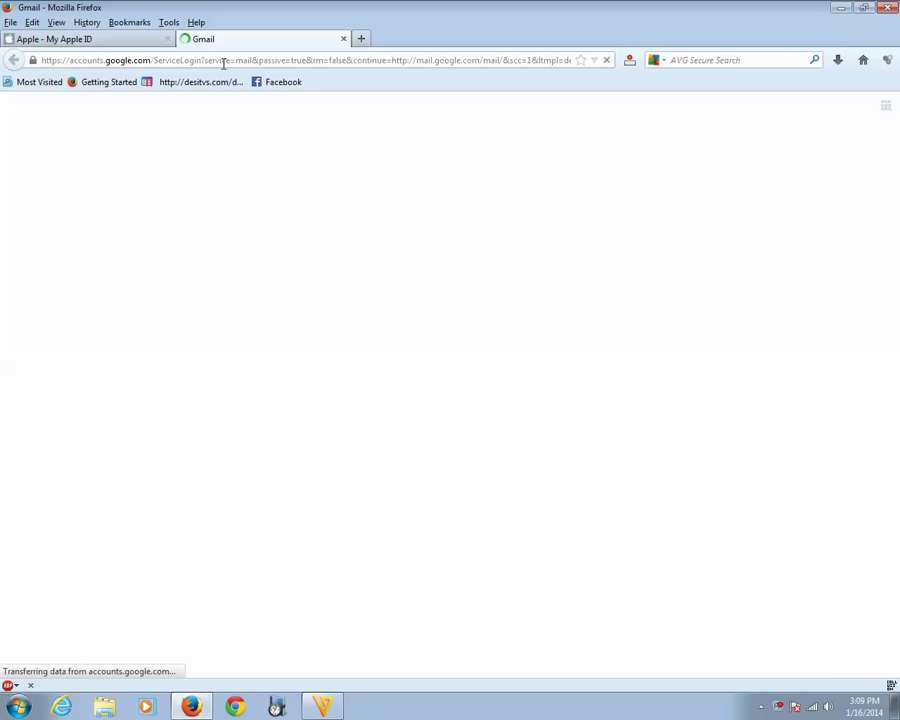
pyautogui.click(413, 389)
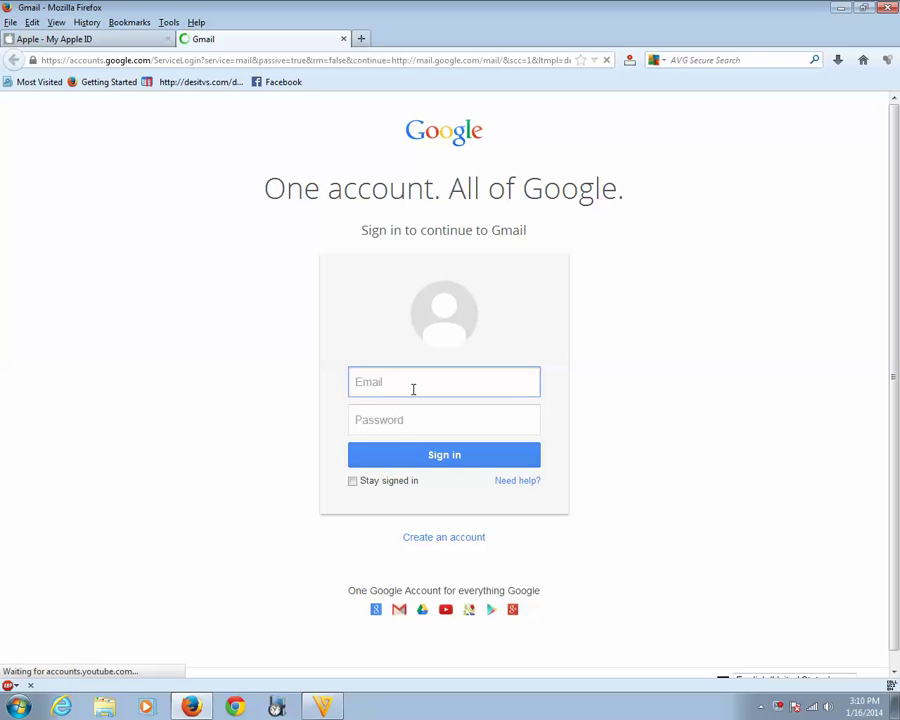
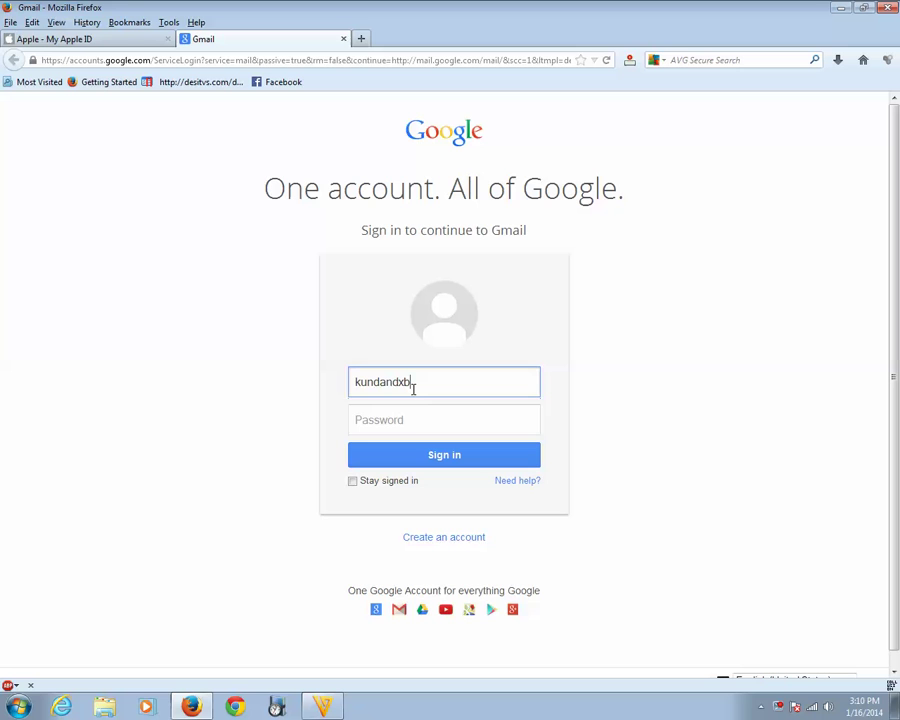
pyautogui.press('Tab')
pyautogui.write('•••••')
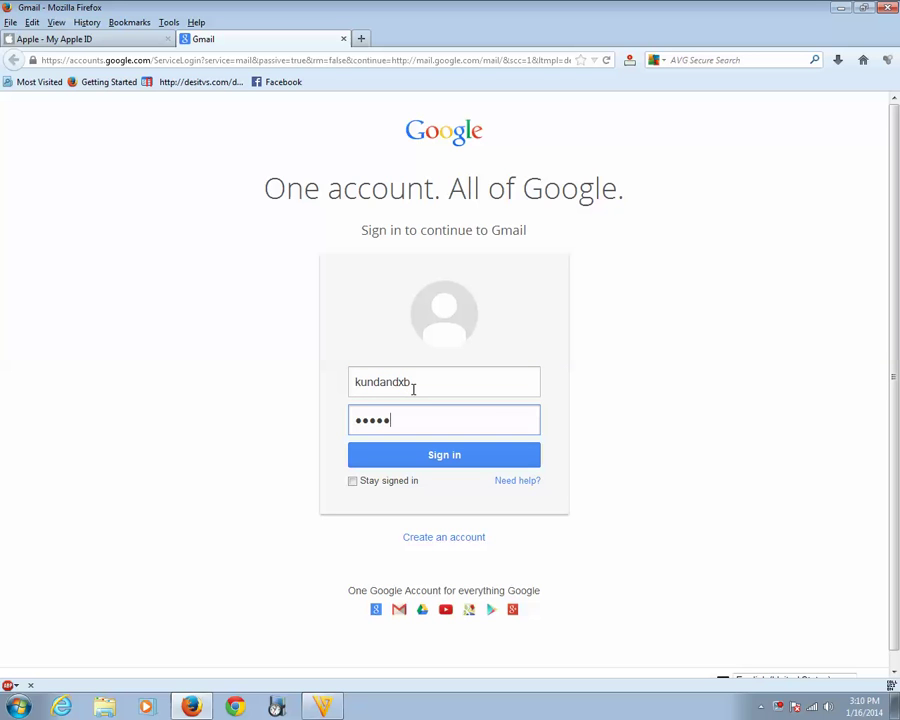
pyautogui.press('BackSpace')
pyautogui.press('BackSpace')
pyautogui.press('BackSpace')
pyautogui.press('BackSpace')
pyautogui.press('BackSpace')
pyautogui.write('••••••••••')
pyautogui.press('Return')
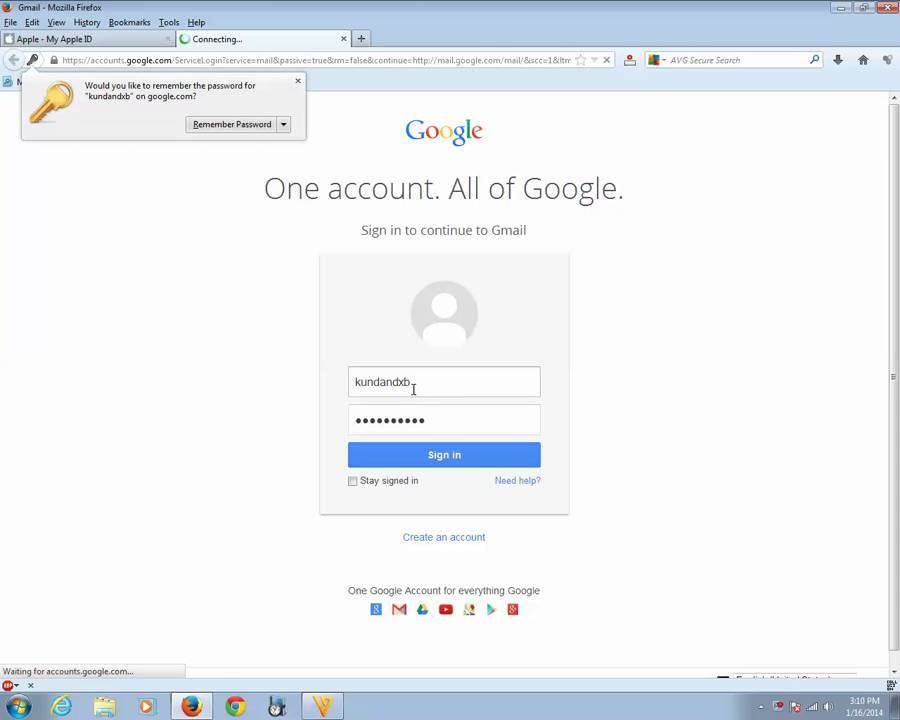
# - Dismiss the save-password prompt and skip phone-number verification
pyautogui.click(297, 82)
pyautogui.scroll(-1, 401, 531)
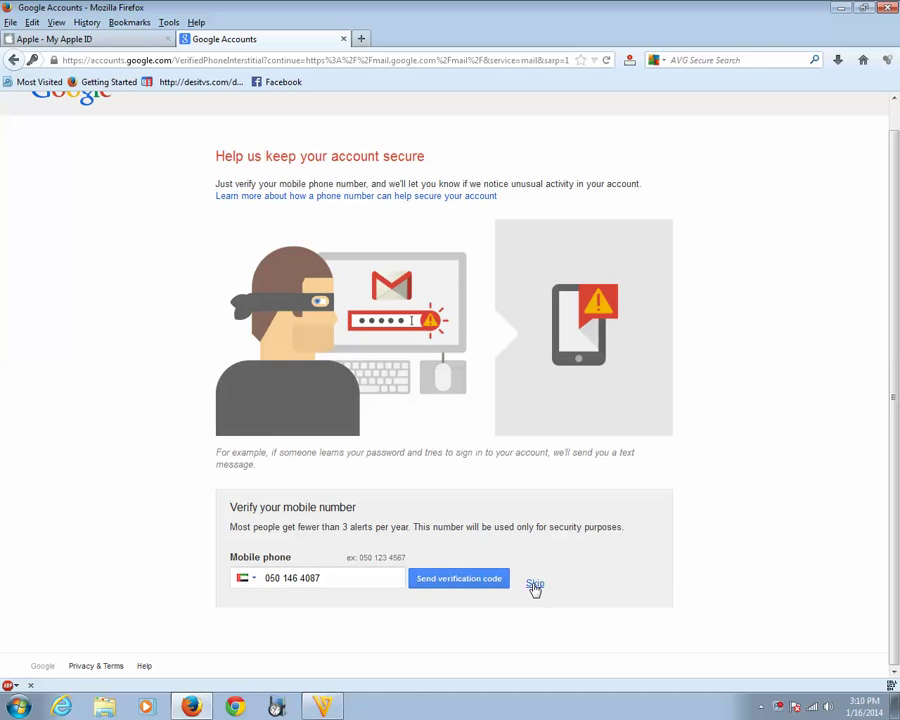
pyautogui.click(535, 590)
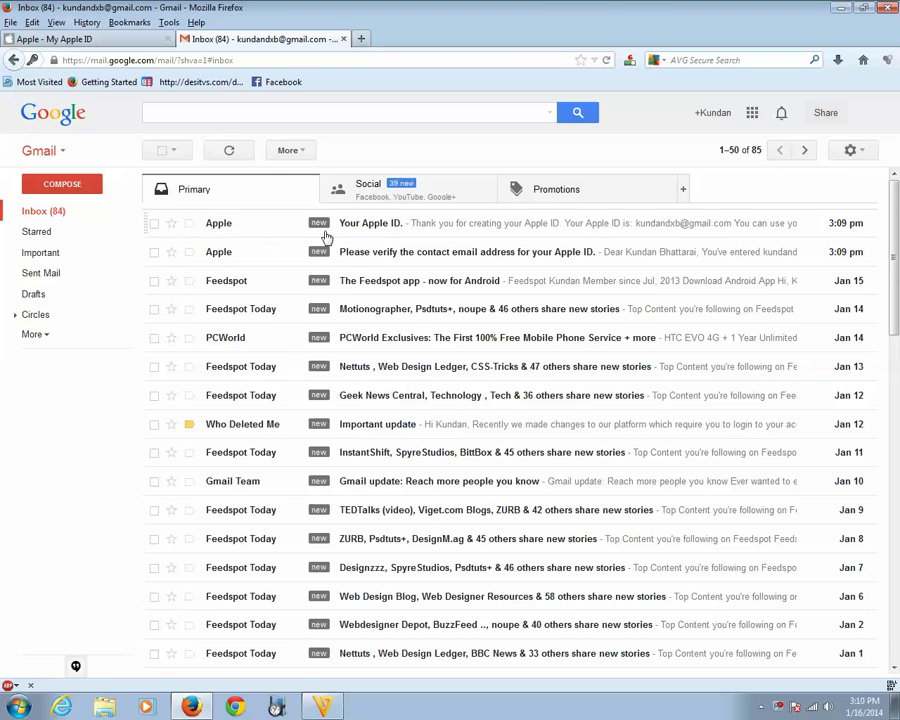
# - Open Apple's 'Your Apple ID.' message from the inbox
pyautogui.click(381, 228)
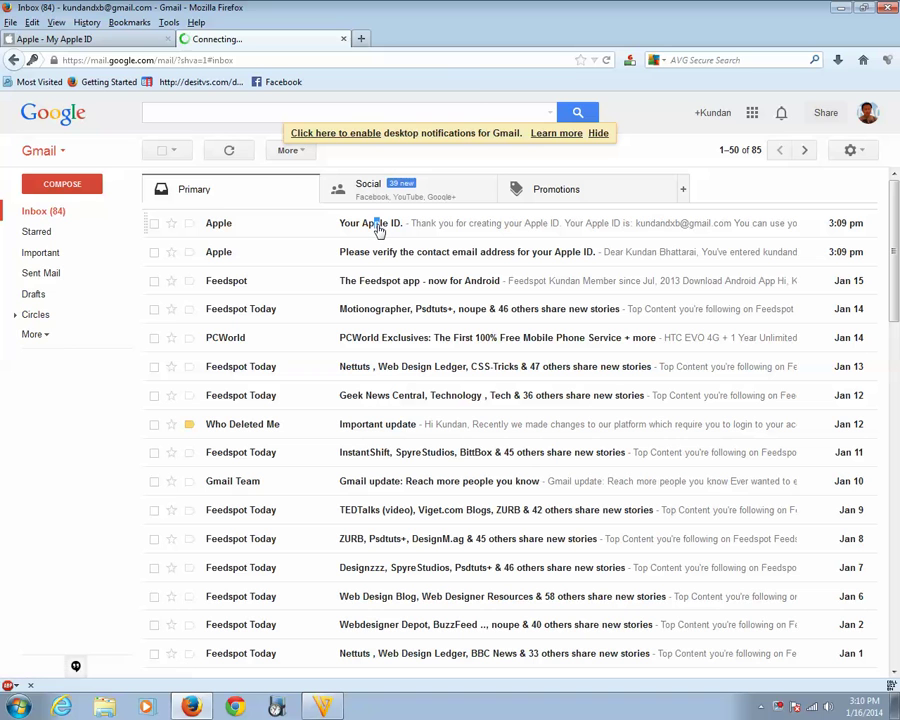
pyautogui.moveTo(381, 228); pyautogui.dragTo(379, 230)
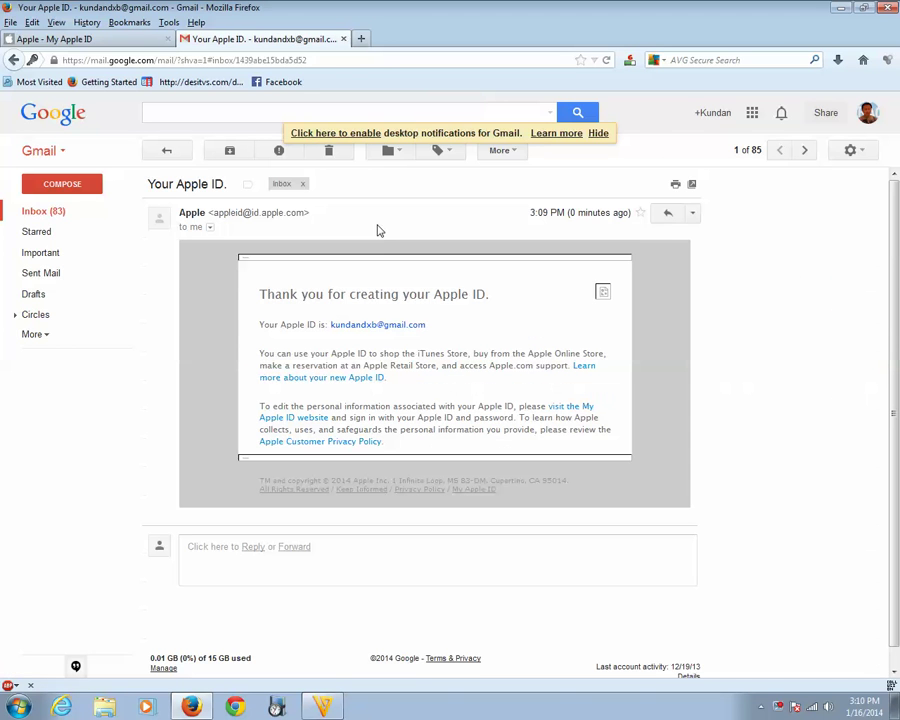
pyautogui.click(381, 326)
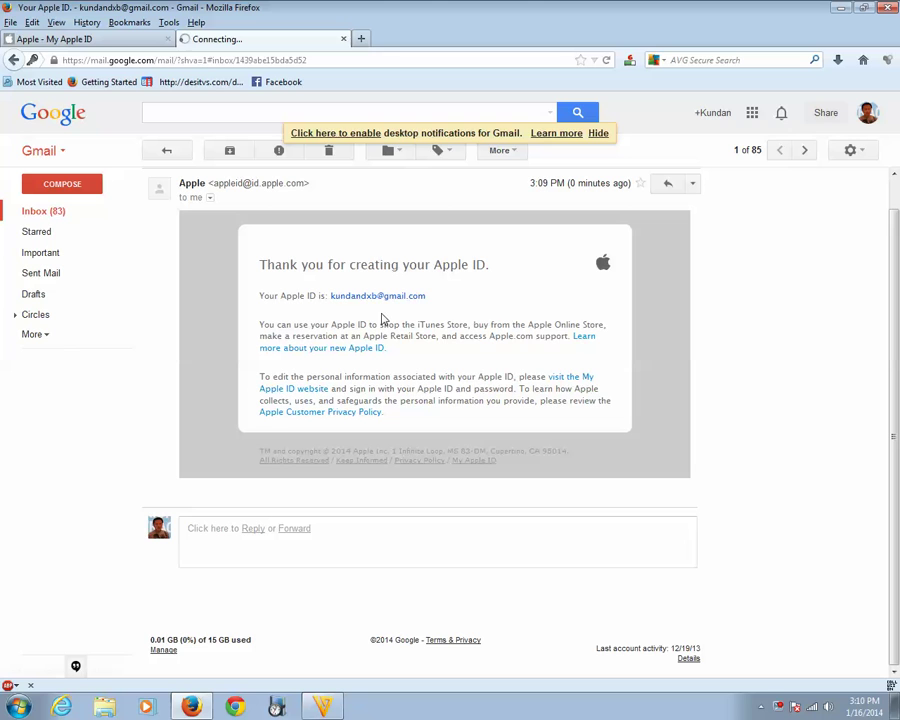